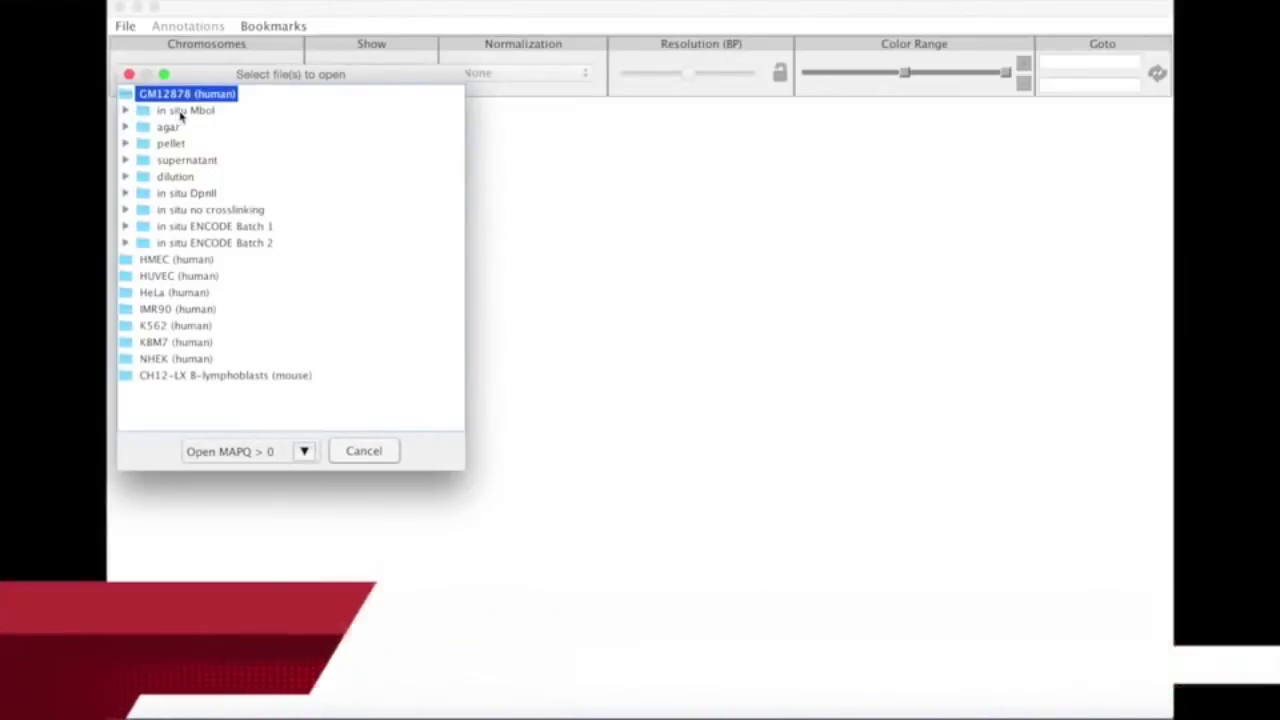
- Open the combined (4.9B) in situ MboI map of GM12878 (human) with MAPQ > 0
{"action": "double_click", "coordinate": [181, 111]}
{"action": "left_click", "coordinate": [198, 128]}
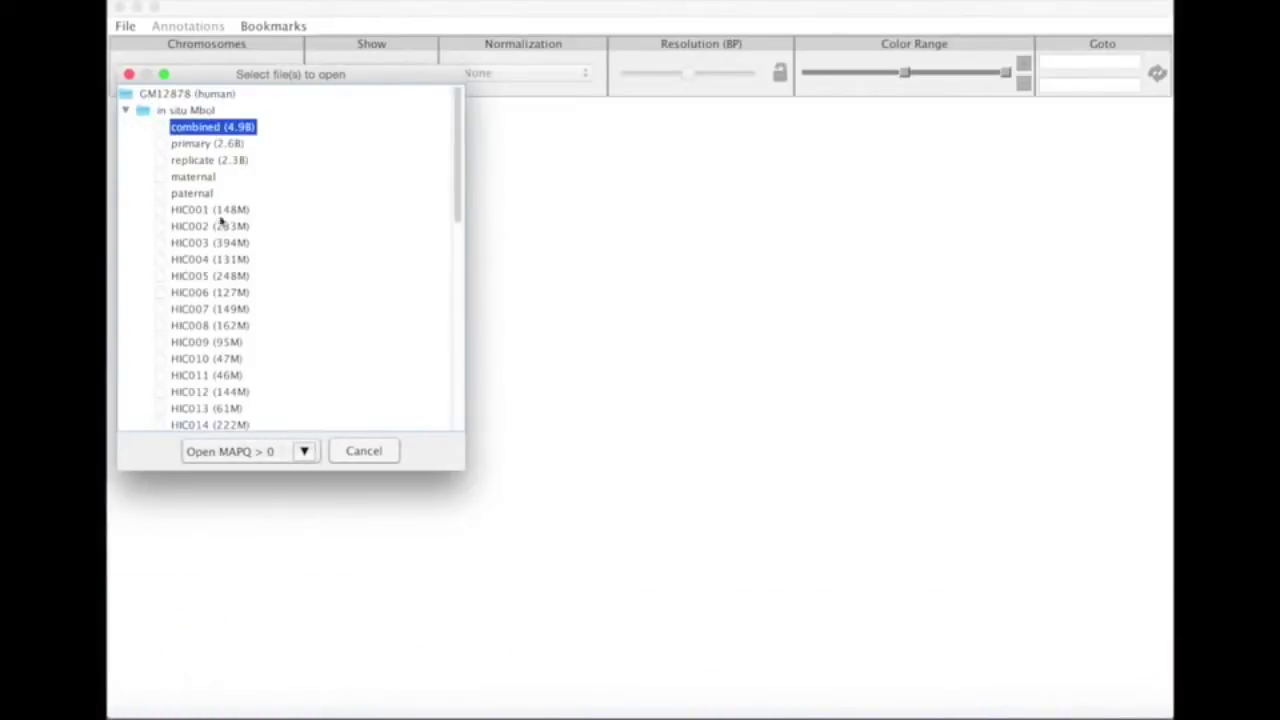
{"action": "left_click", "coordinate": [268, 452]}
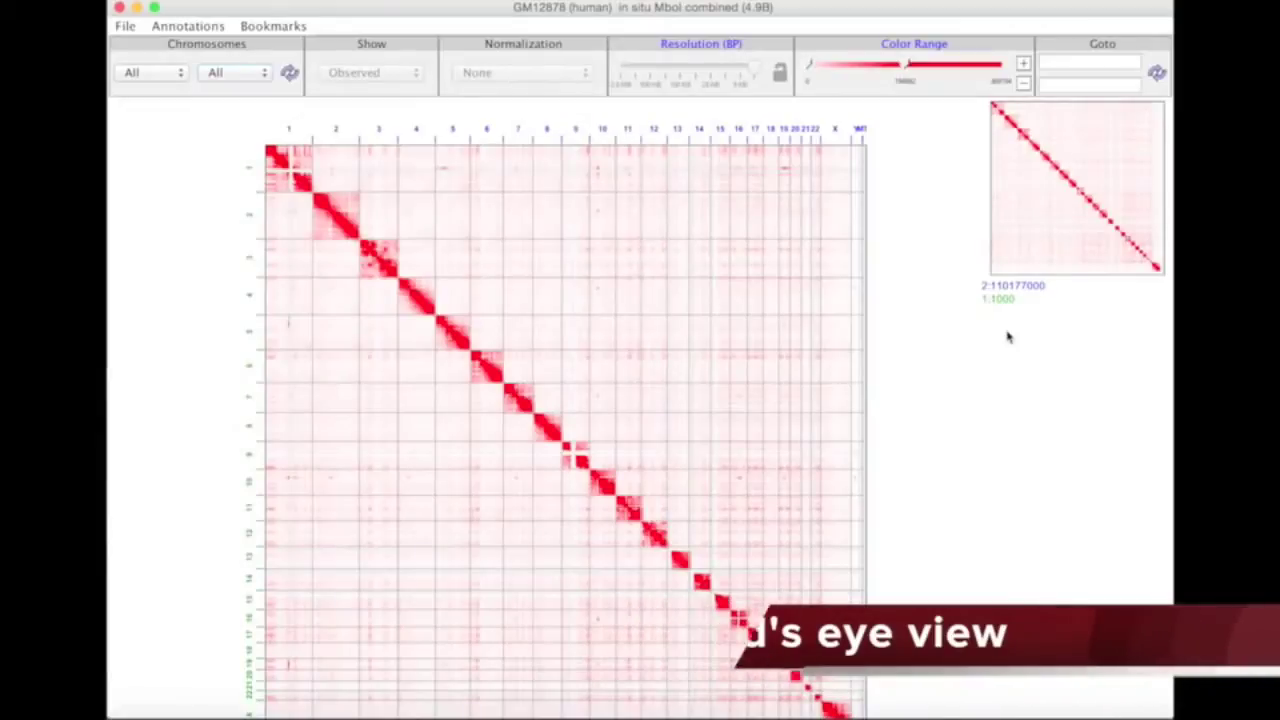
- Display the contact map of chromosome 22 against chromosome 22
{"action": "left_click", "coordinate": [163, 75]}
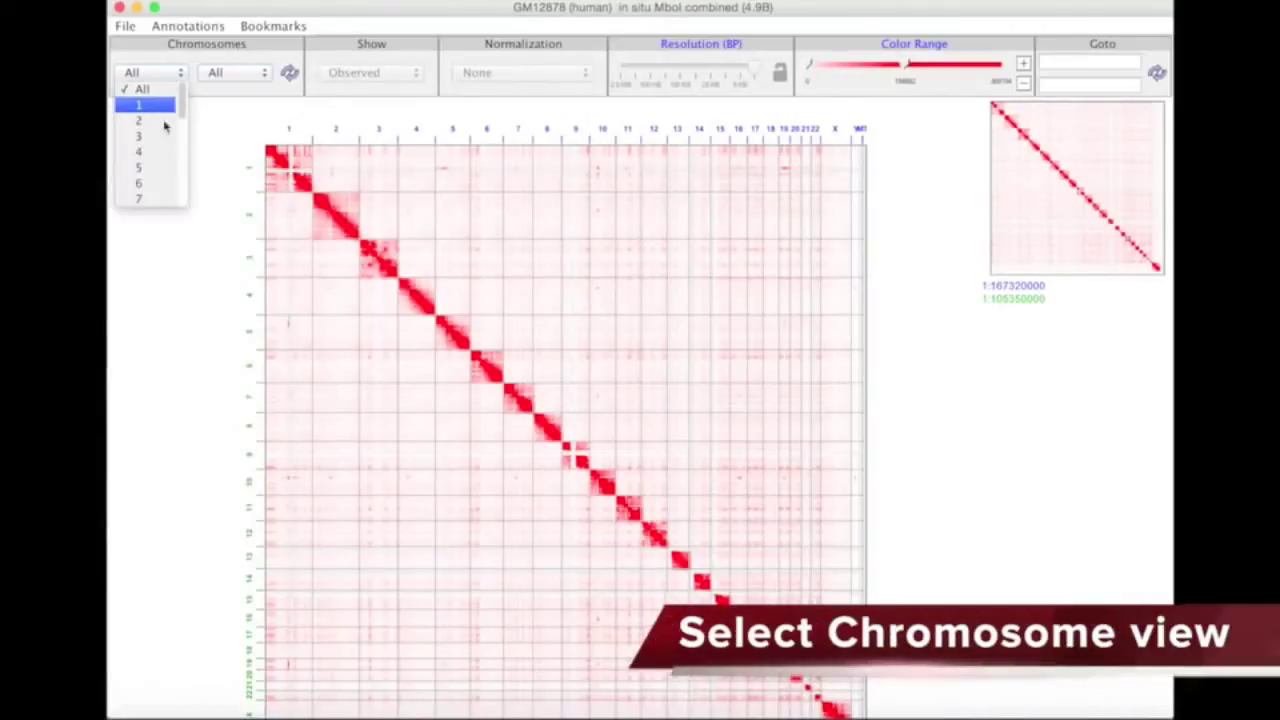
{"action": "left_click_drag", "start_coordinate": [186, 108], "coordinate": [189, 194]}
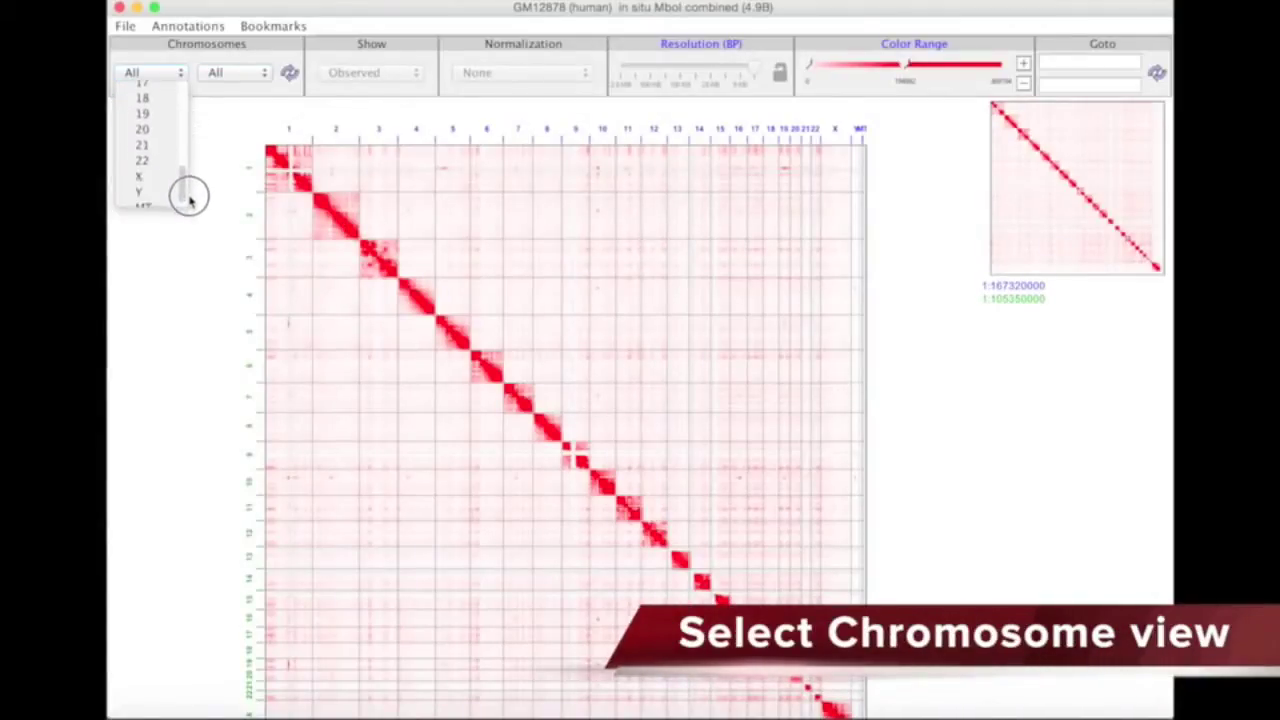
{"action": "left_click", "coordinate": [143, 160]}
{"action": "left_click", "coordinate": [244, 75]}
{"action": "left_click_drag", "start_coordinate": [266, 105], "coordinate": [264, 195]}
{"action": "left_click", "coordinate": [251, 178]}
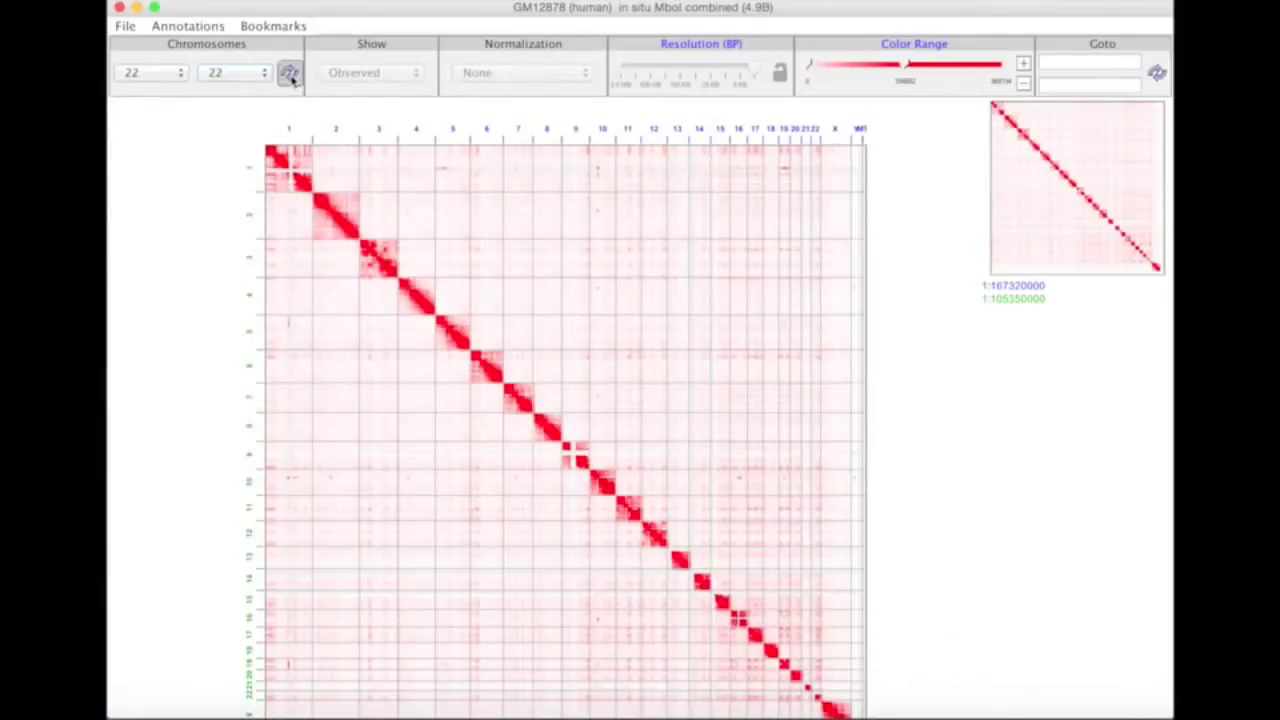
{"action": "left_click", "coordinate": [289, 74]}
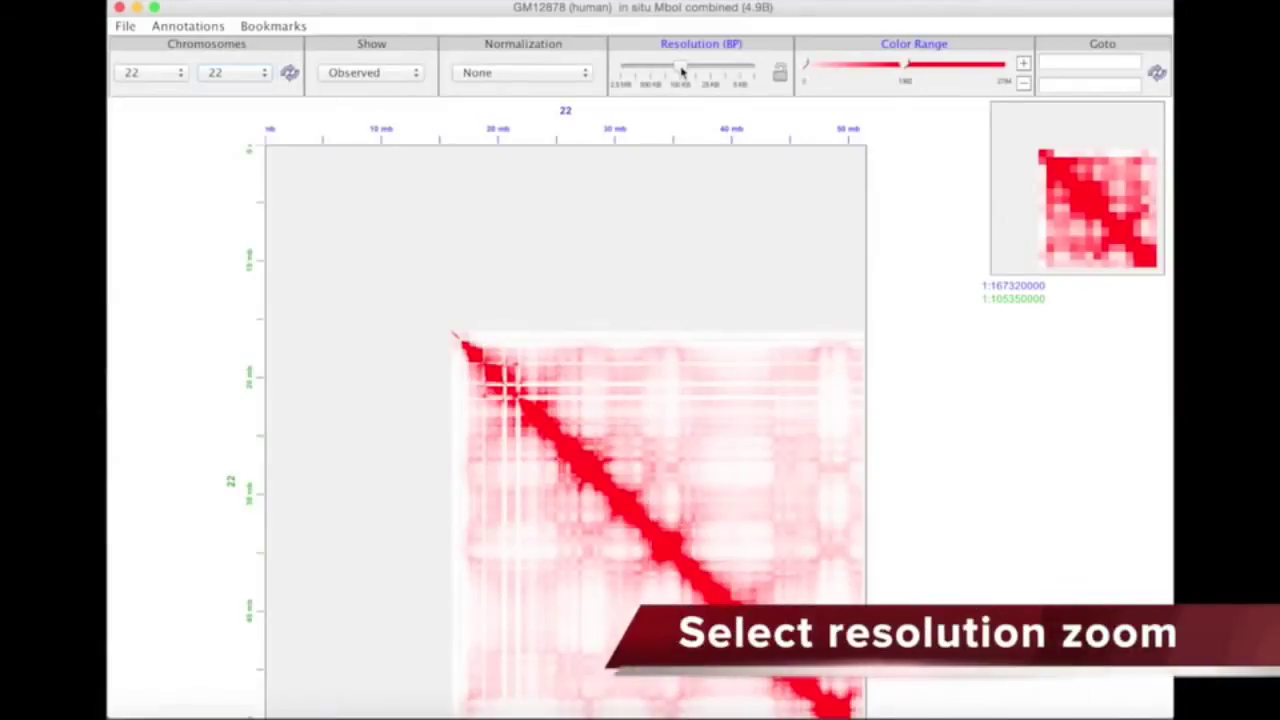
- Set the map resolution to 25 KB and bring the chromosome 22 region from about 28 to 45 Mb into view
{"action": "left_click_drag", "start_coordinate": [683, 70], "coordinate": [712, 68]}
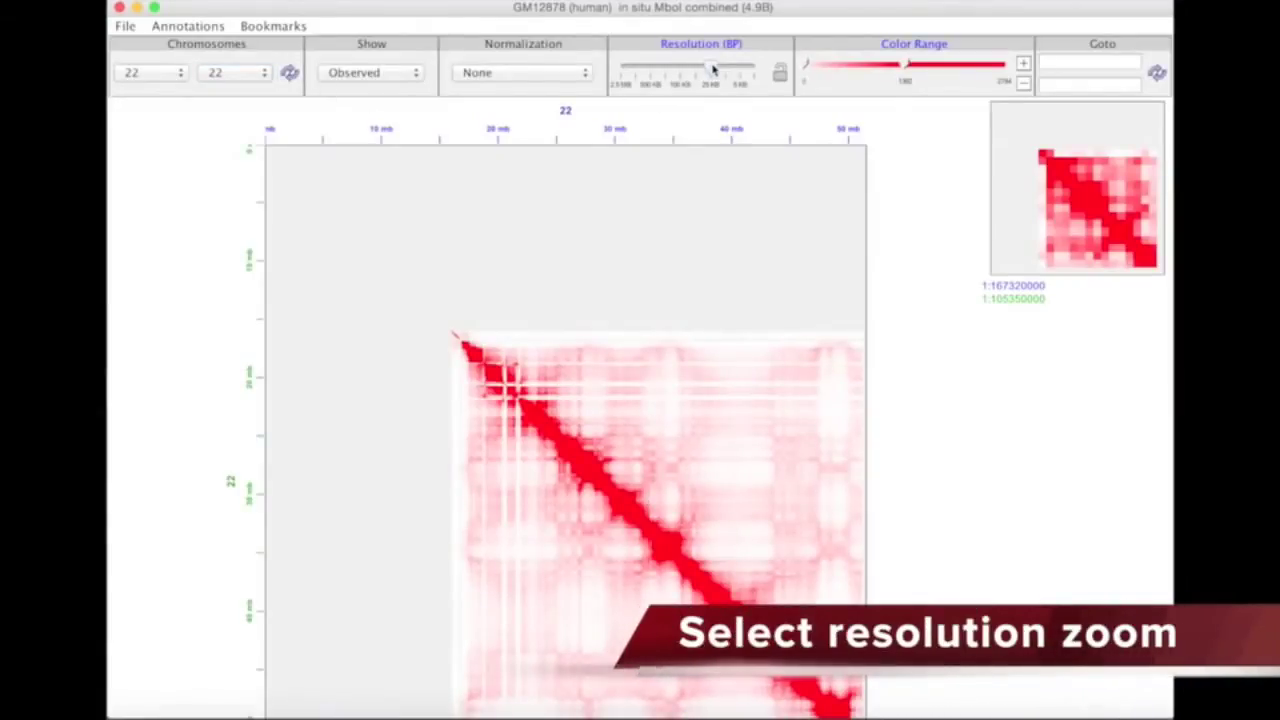
{"action": "left_click_drag", "start_coordinate": [569, 281], "coordinate": [508, 361]}
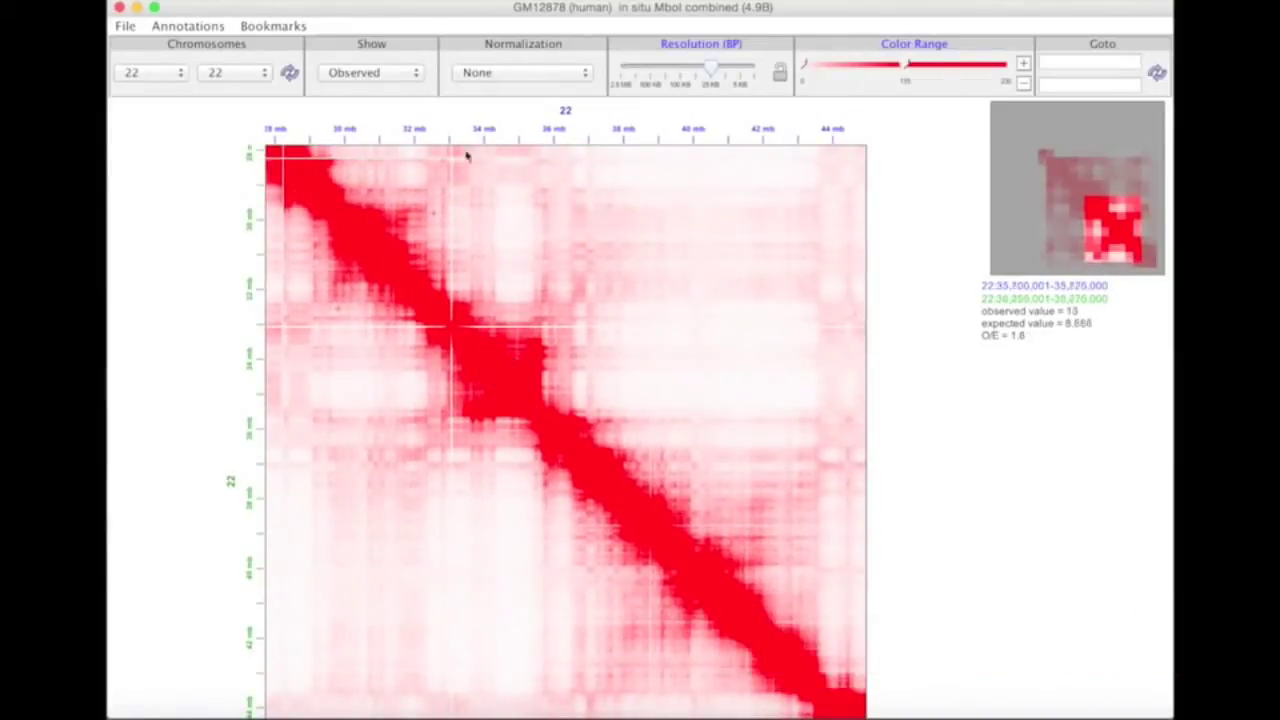
- View the chromosome 22 map as O/E and as Expected, and return it to Observed
{"action": "left_click", "coordinate": [397, 76]}
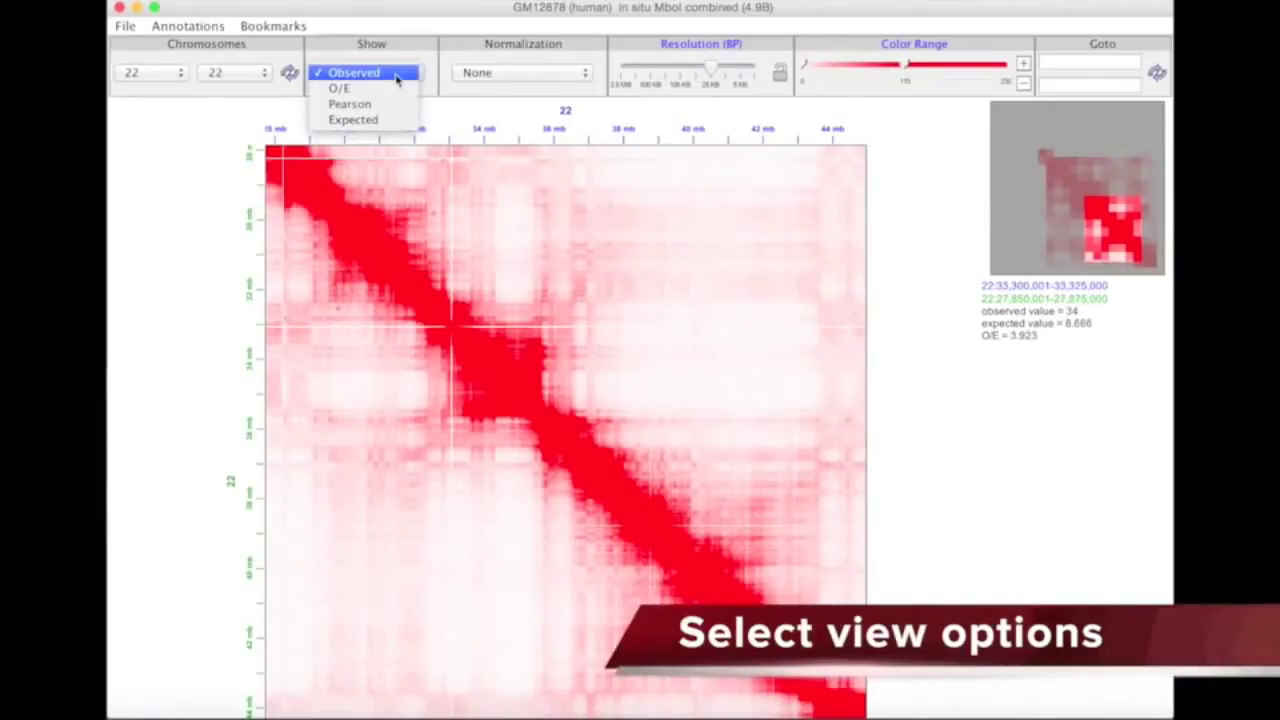
{"action": "left_click", "coordinate": [394, 89]}
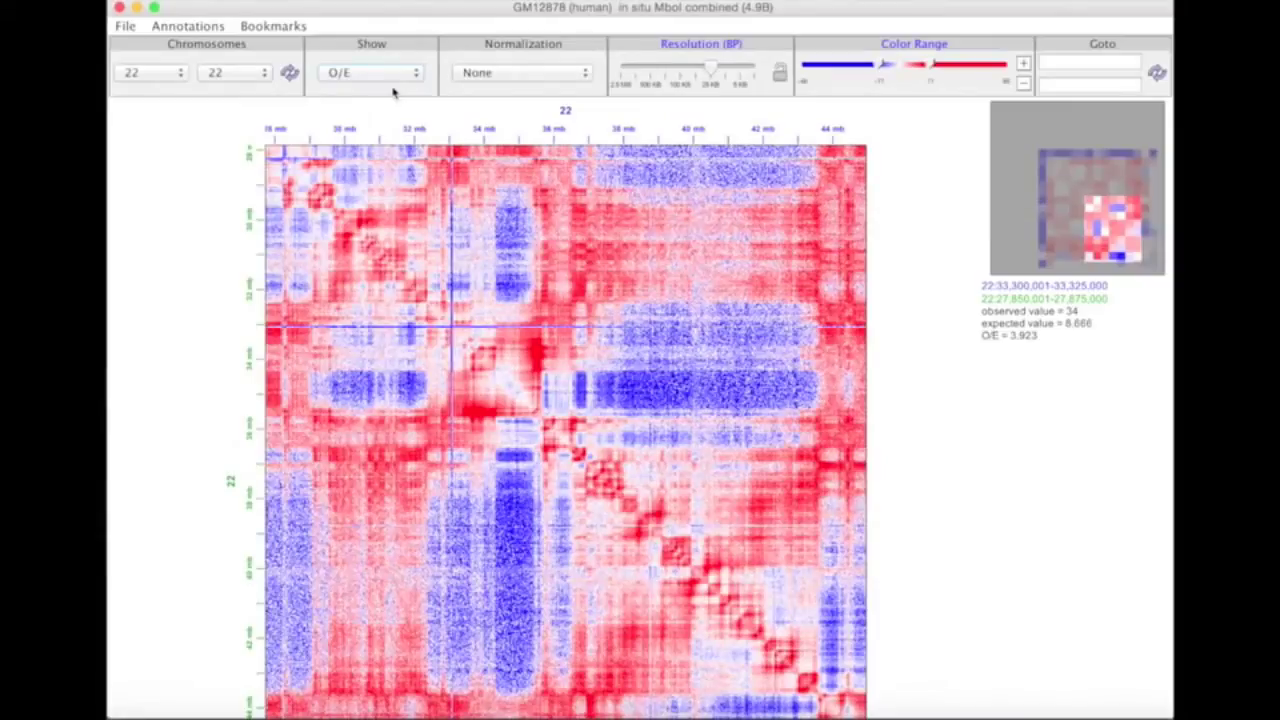
{"action": "left_click", "coordinate": [393, 78]}
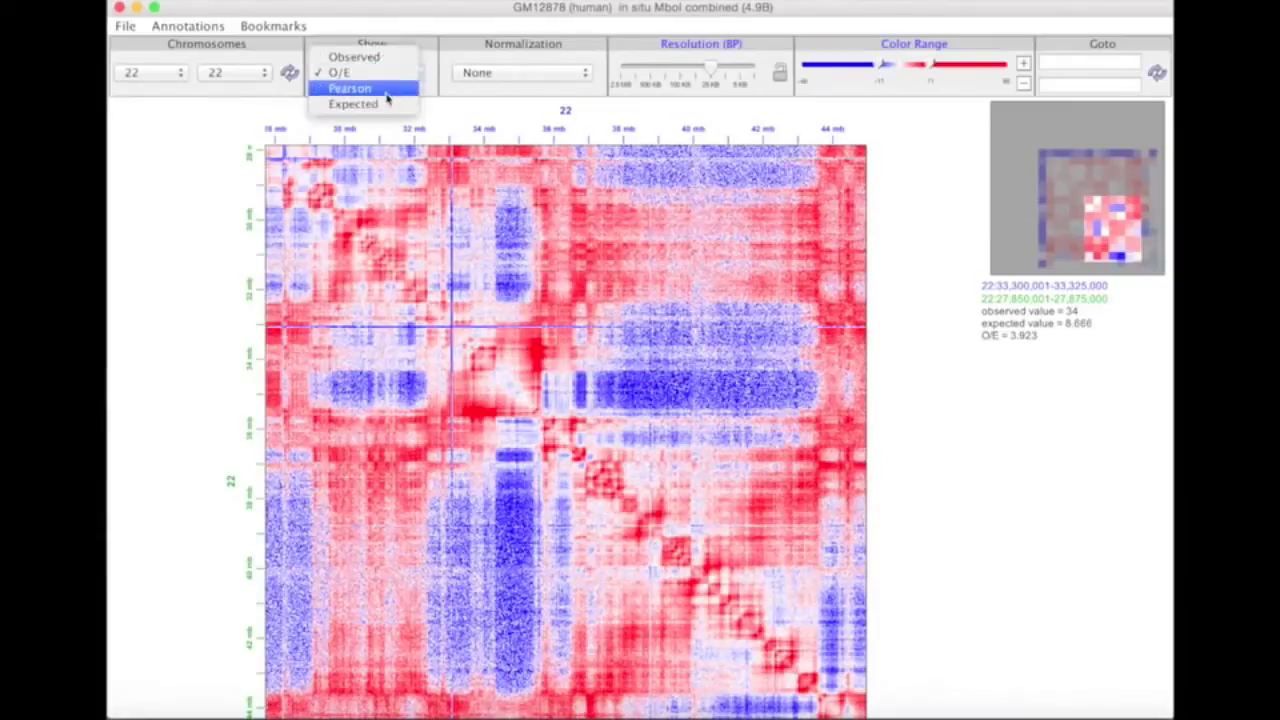
{"action": "left_click", "coordinate": [384, 105]}
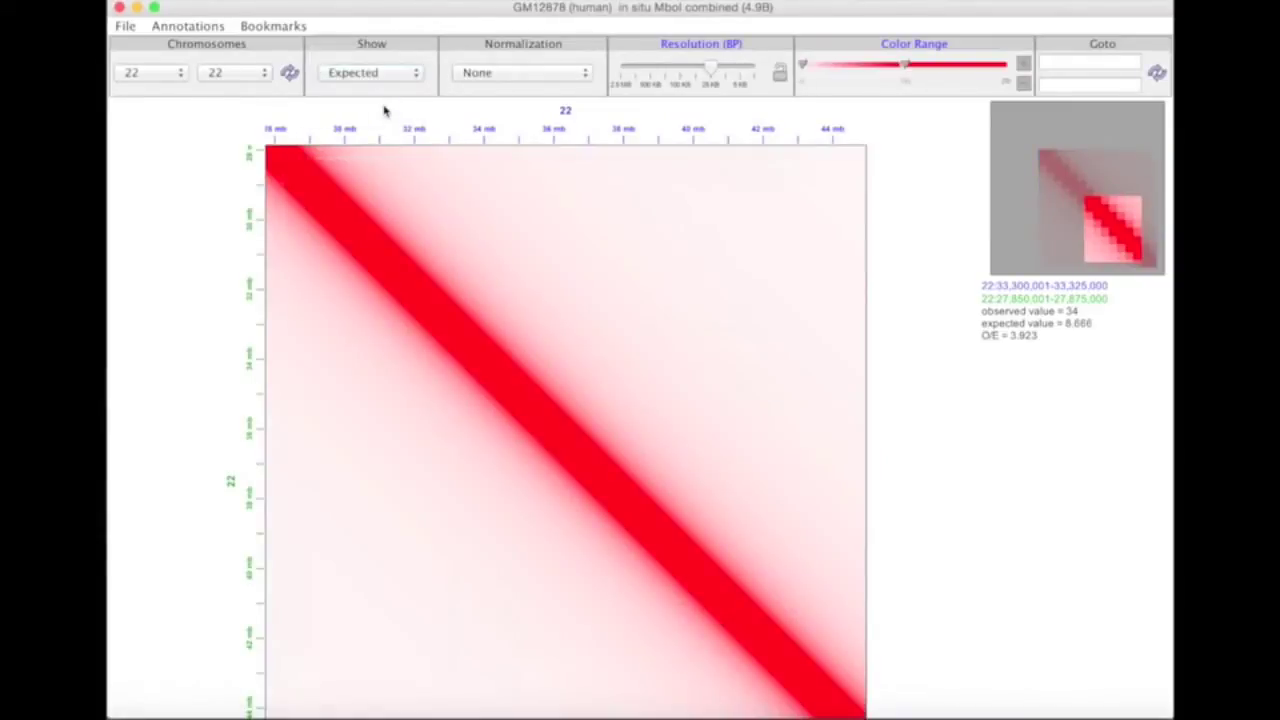
{"action": "left_click", "coordinate": [391, 78]}
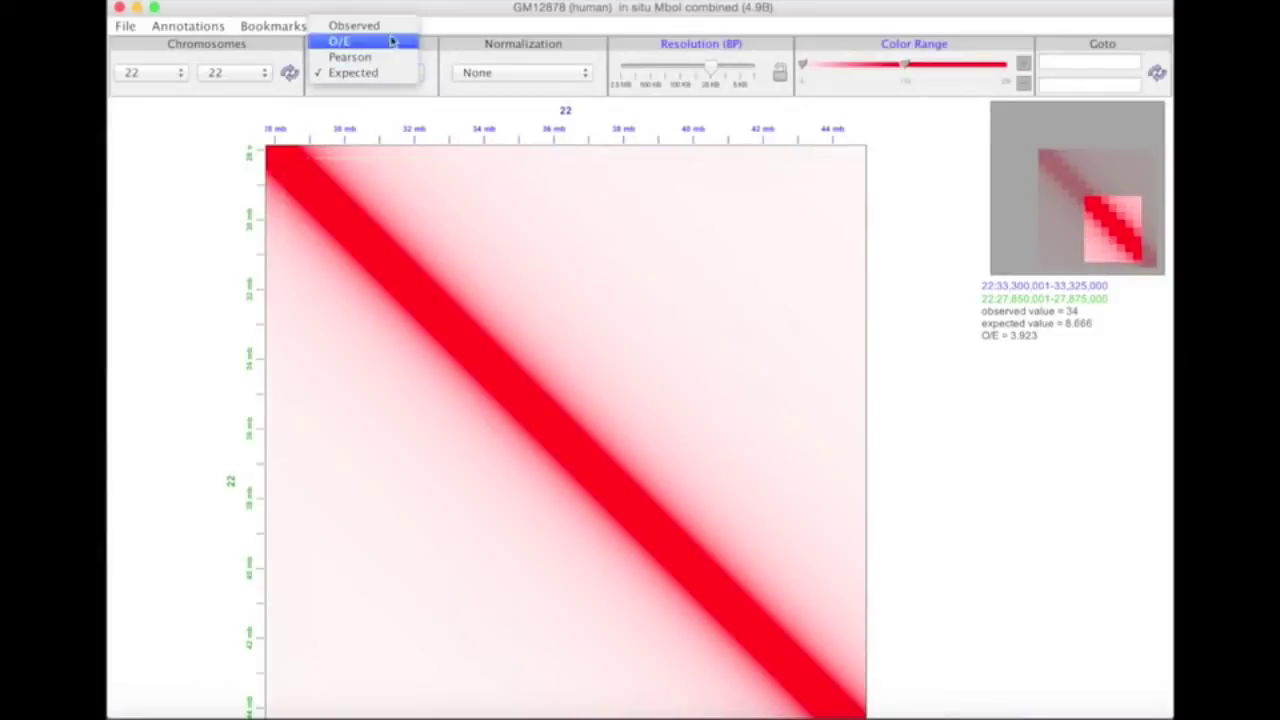
{"action": "left_click", "coordinate": [391, 28]}
- Apply Balanced normalization and refine the resolution to 10 KB around the diagonal near 36 Mb
{"action": "left_click", "coordinate": [530, 79]}
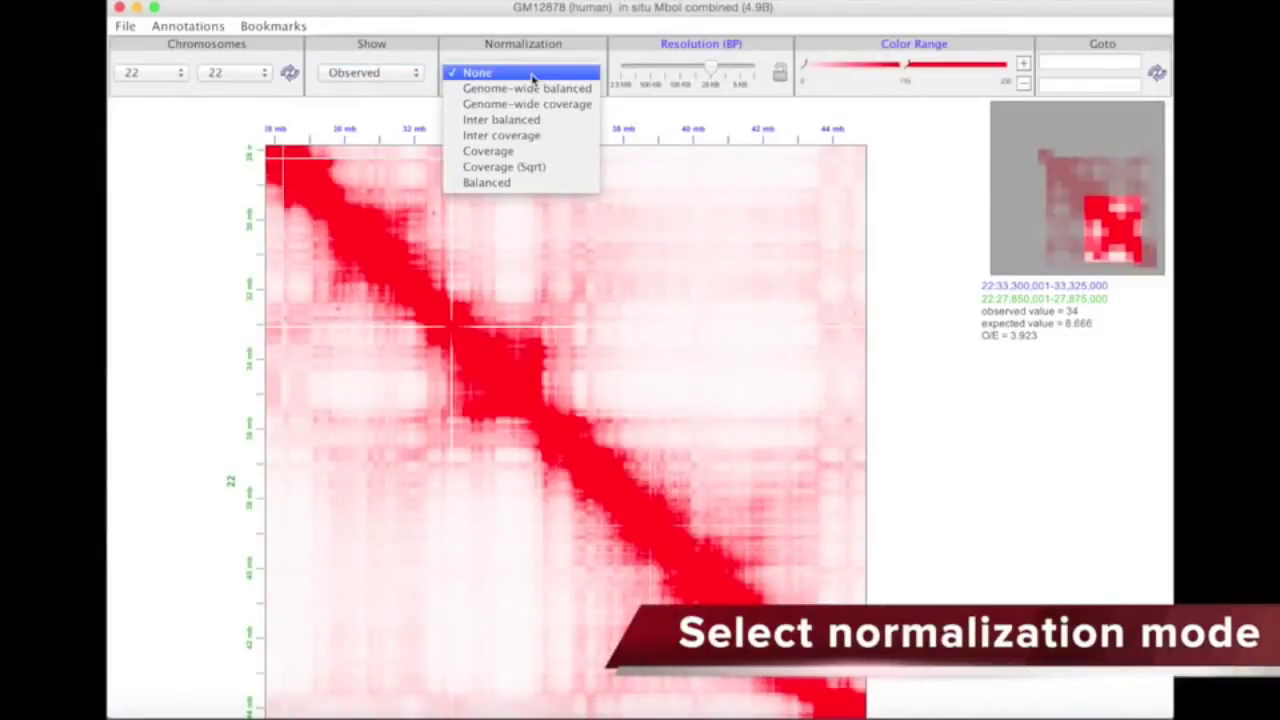
{"action": "left_click", "coordinate": [505, 183]}
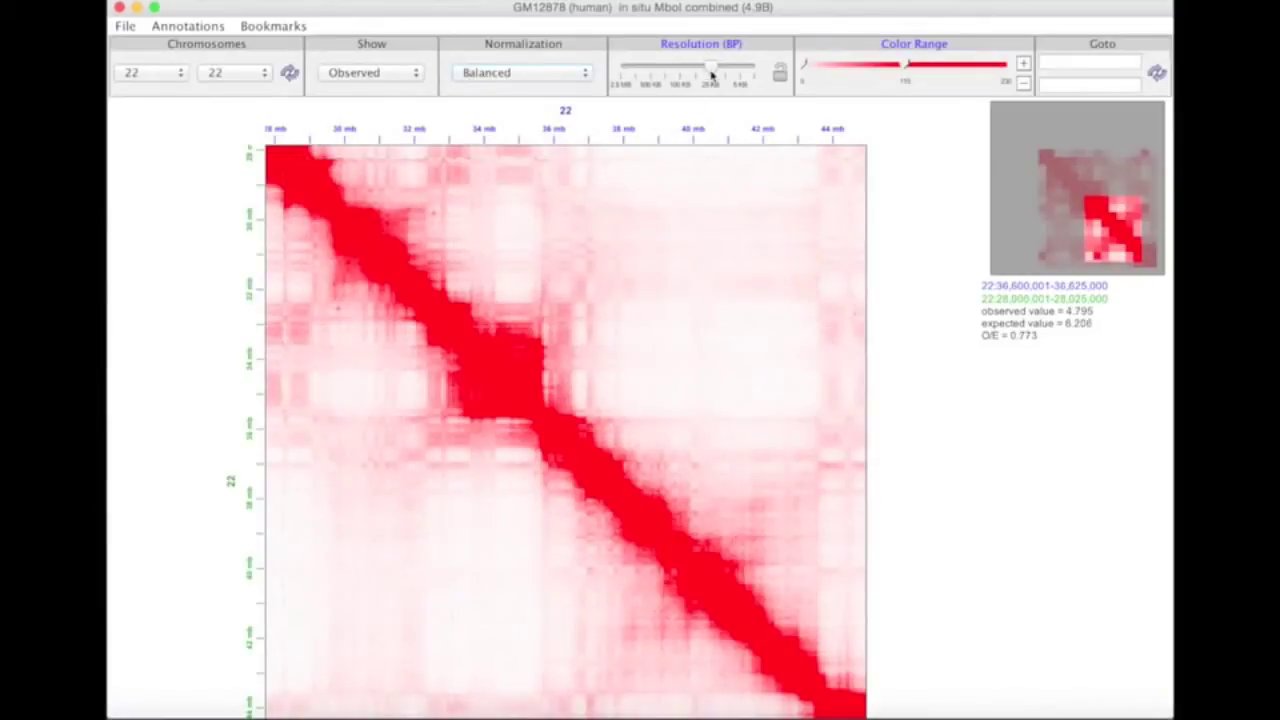
{"action": "left_click_drag", "start_coordinate": [712, 76], "coordinate": [724, 76]}
{"action": "double_click", "coordinate": [543, 329]}
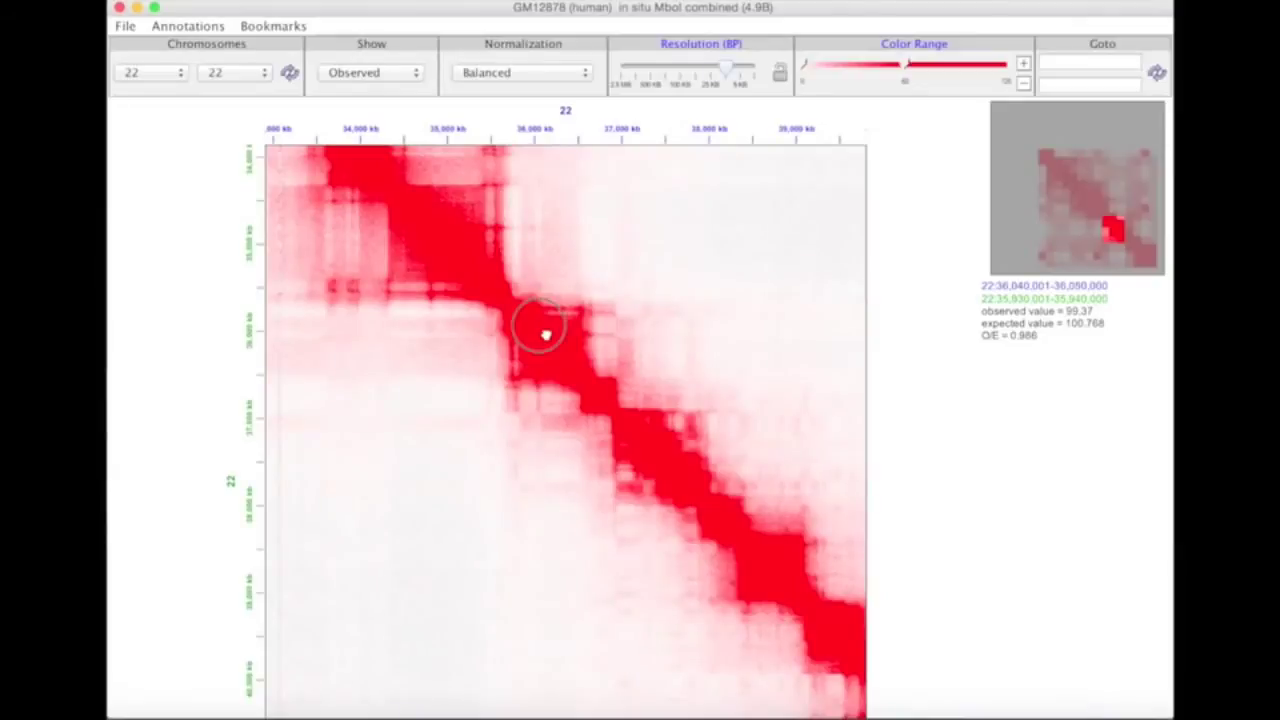
- Extend the color range scale and raise its upper threshold close to the extended maximum
{"action": "left_click", "coordinate": [905, 64]}
{"action": "left_click_drag", "start_coordinate": [905, 64], "coordinate": [995, 70]}
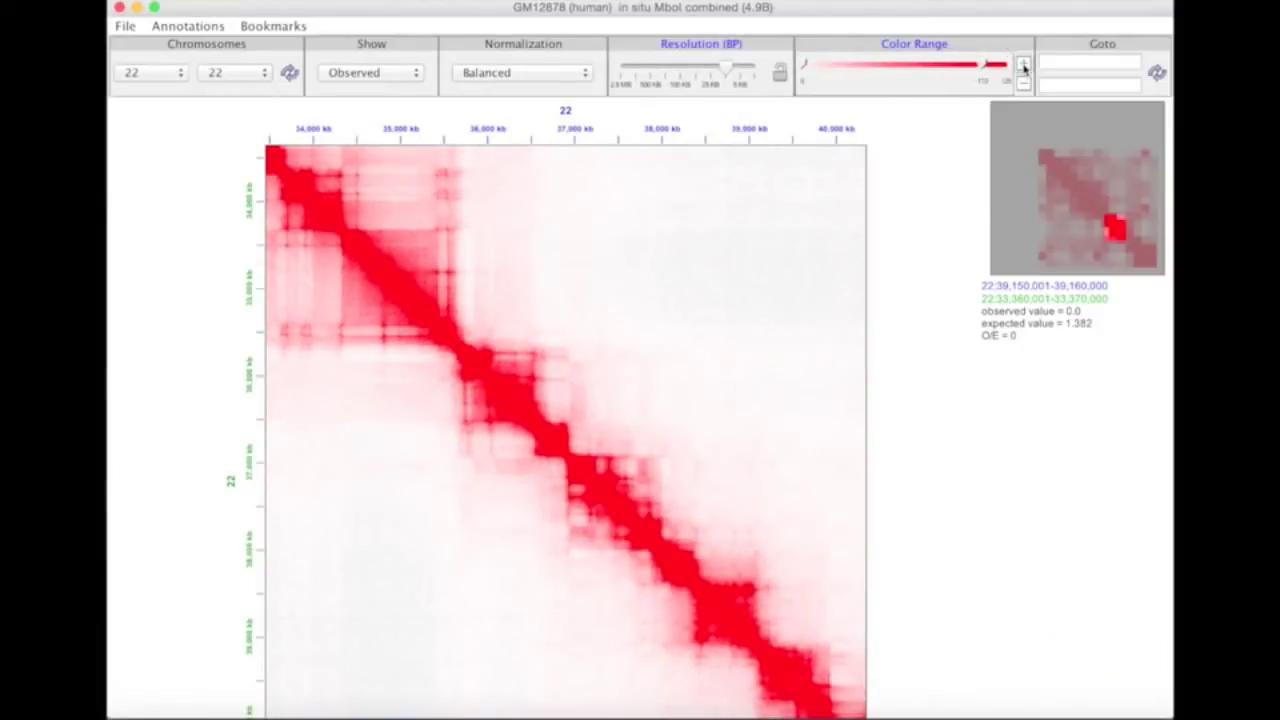
{"action": "left_click", "coordinate": [1023, 65]}
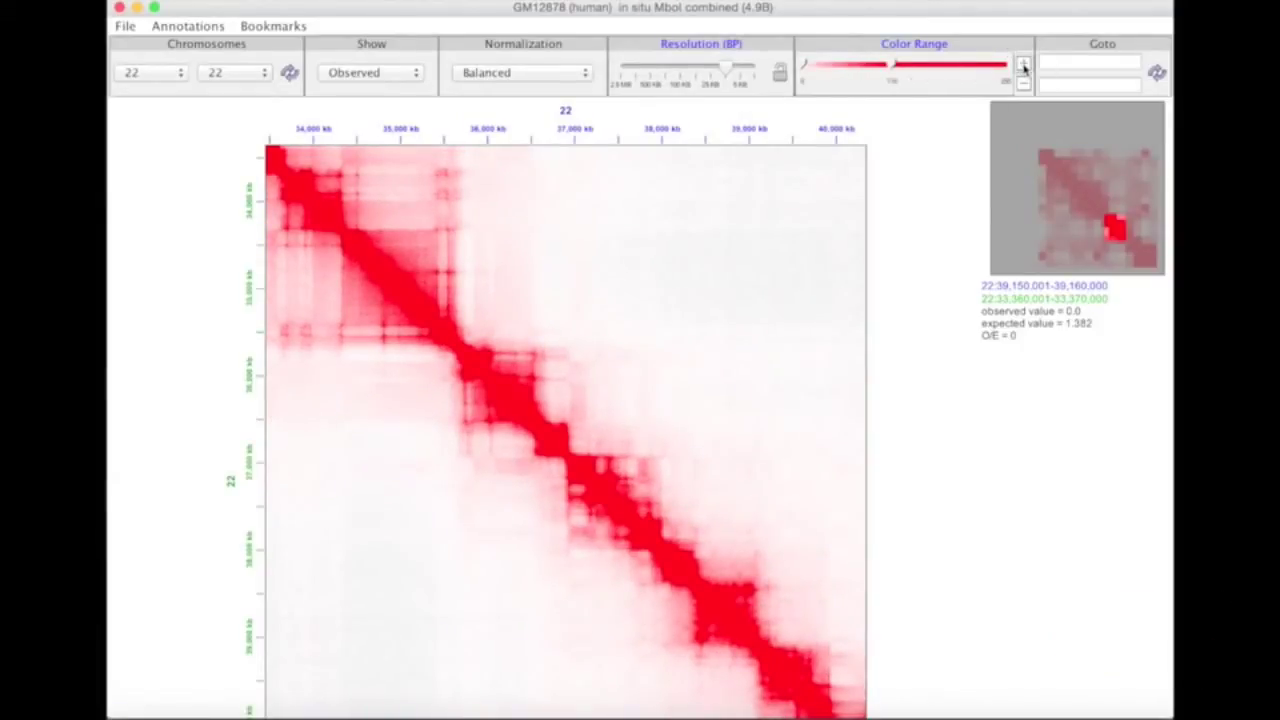
{"action": "left_click_drag", "start_coordinate": [850, 66], "coordinate": [995, 69]}
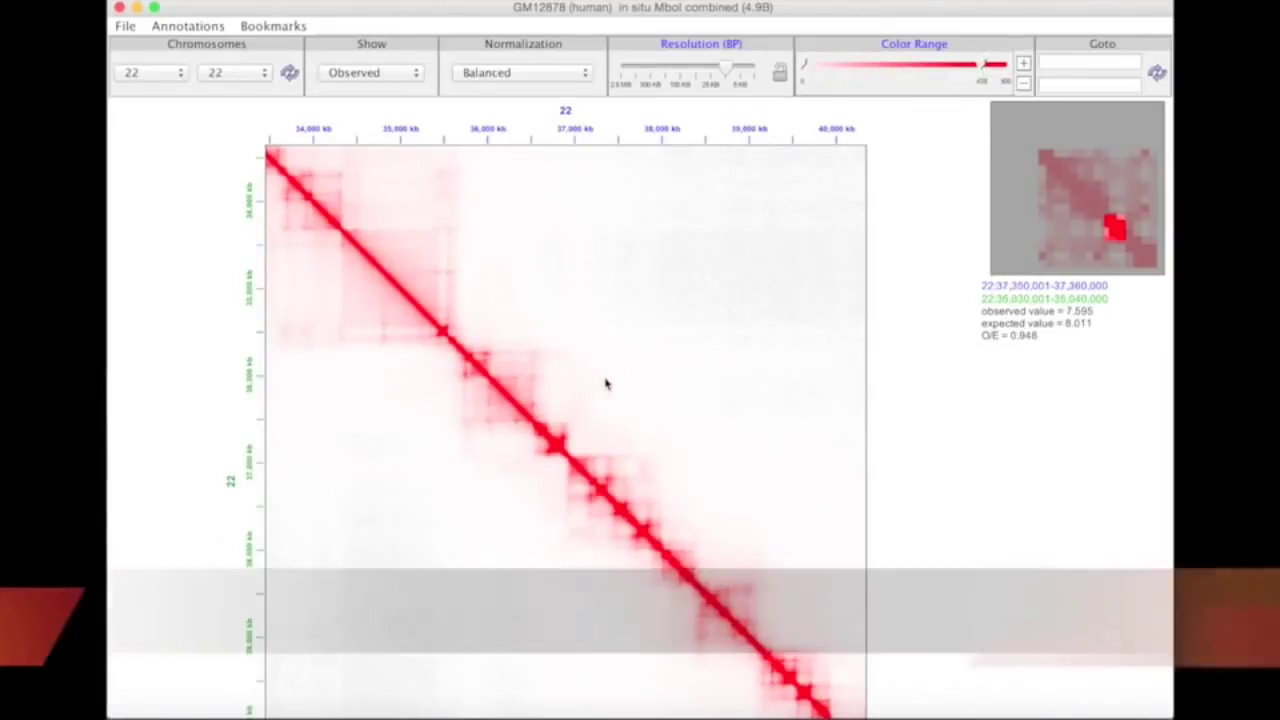
- Load the dataset-specific 2-D Peaks annotation onto the map
{"action": "left_click", "coordinate": [188, 26]}
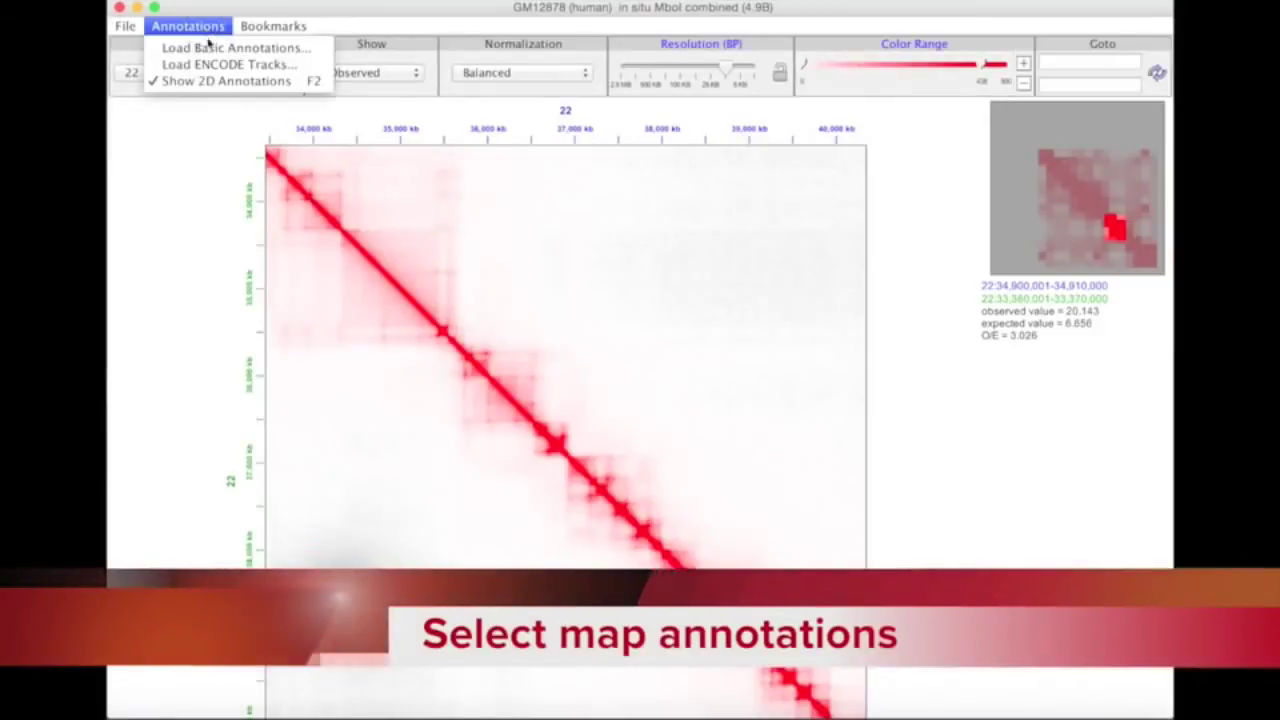
{"action": "left_click", "coordinate": [215, 46]}
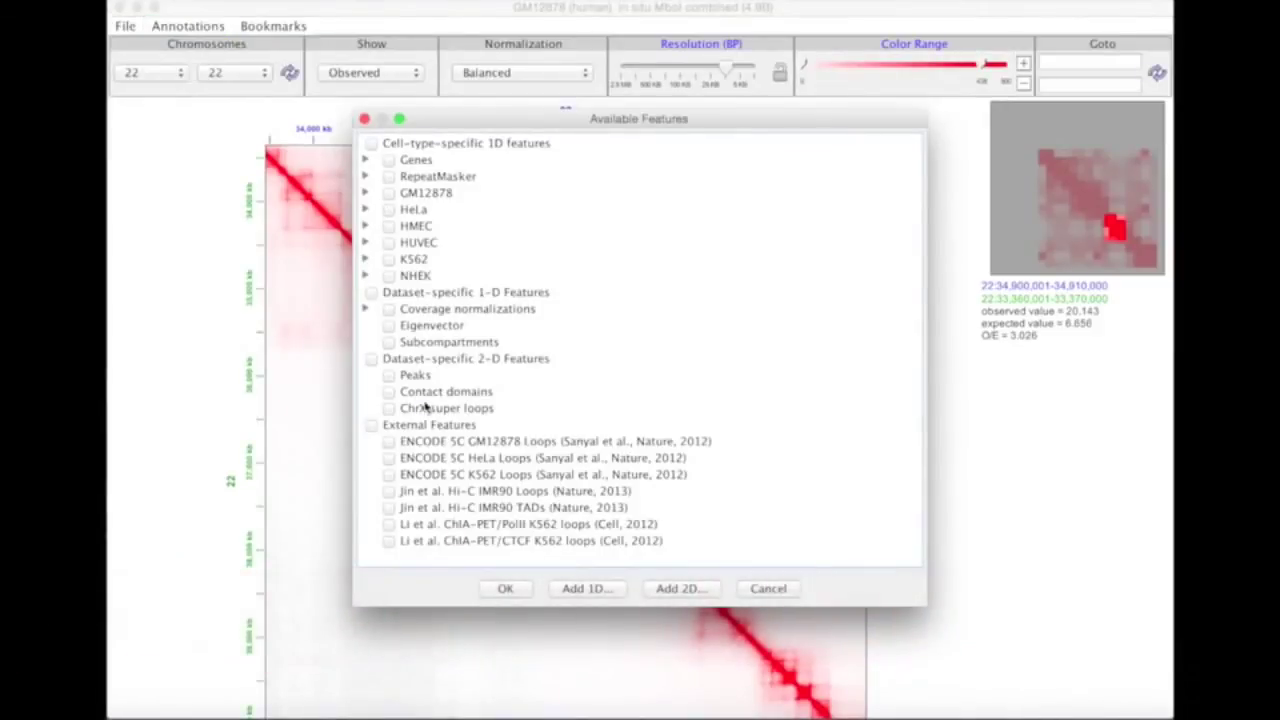
{"action": "left_click", "coordinate": [390, 376]}
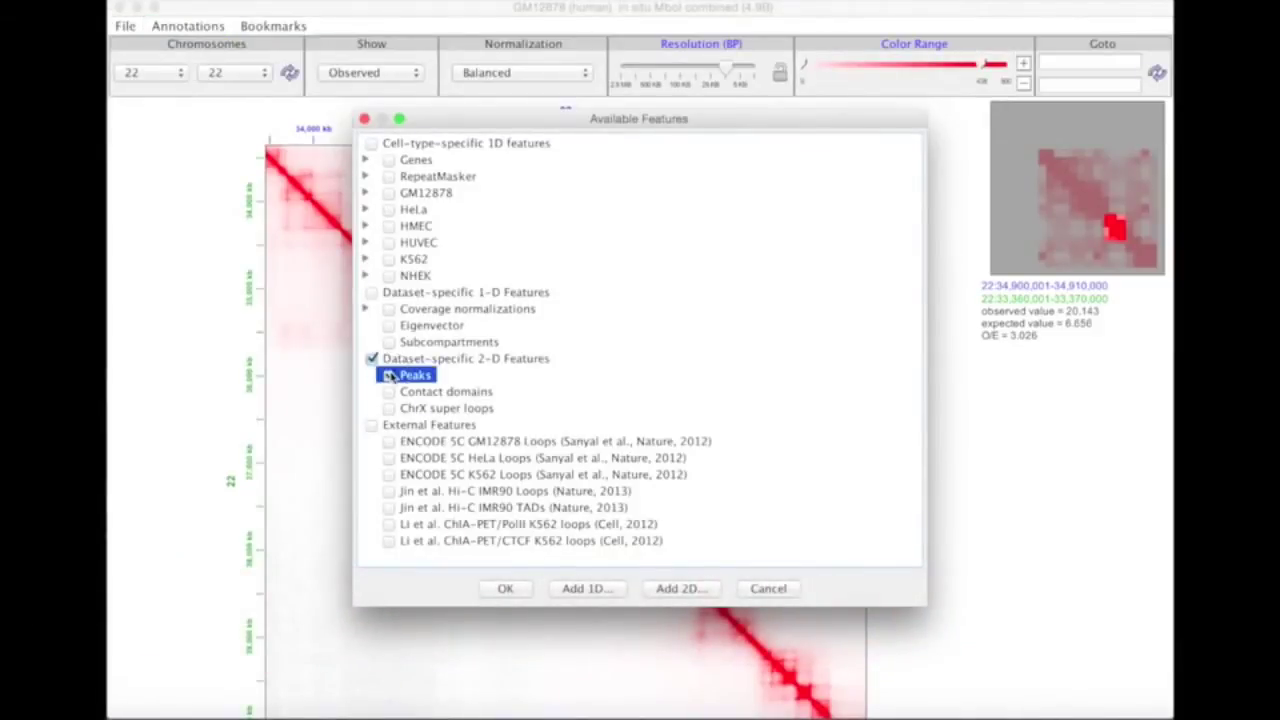
{"action": "left_click", "coordinate": [505, 589]}
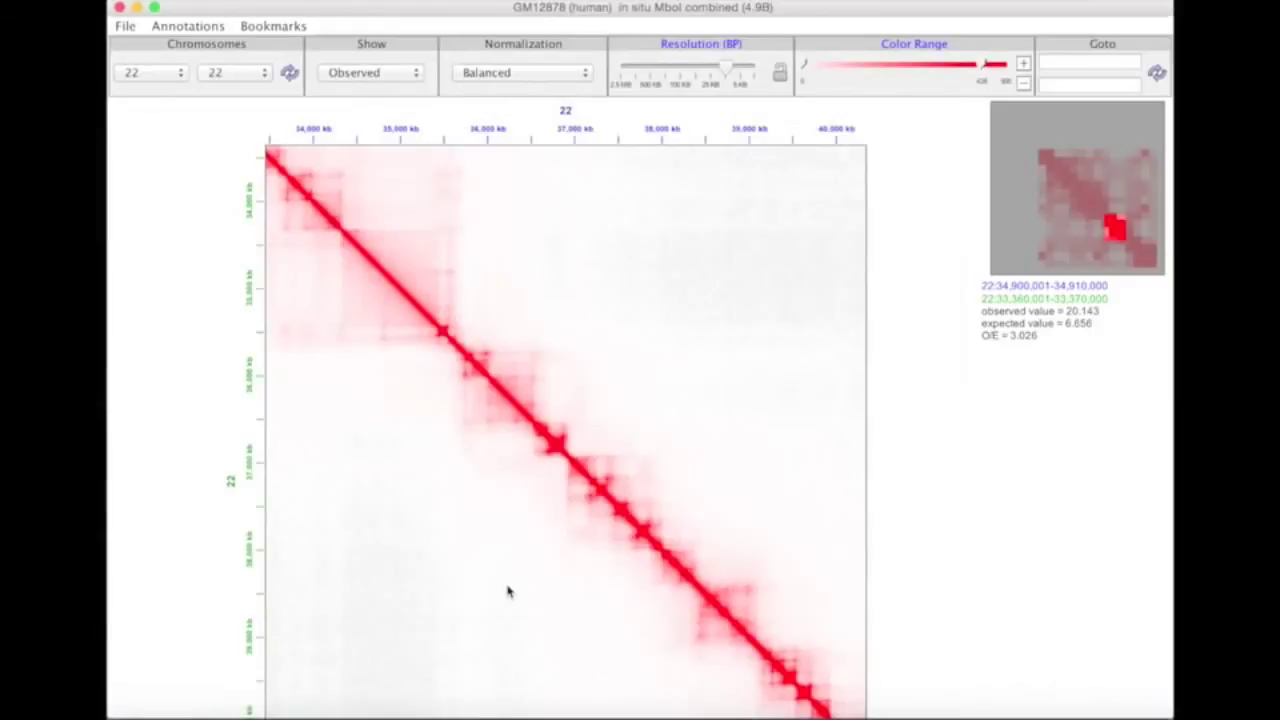
- Freeze the hover text on the peak near 36,330 kb by 36,520 kb to read its details, and unfreeze it
{"action": "right_click", "coordinate": [518, 428]}
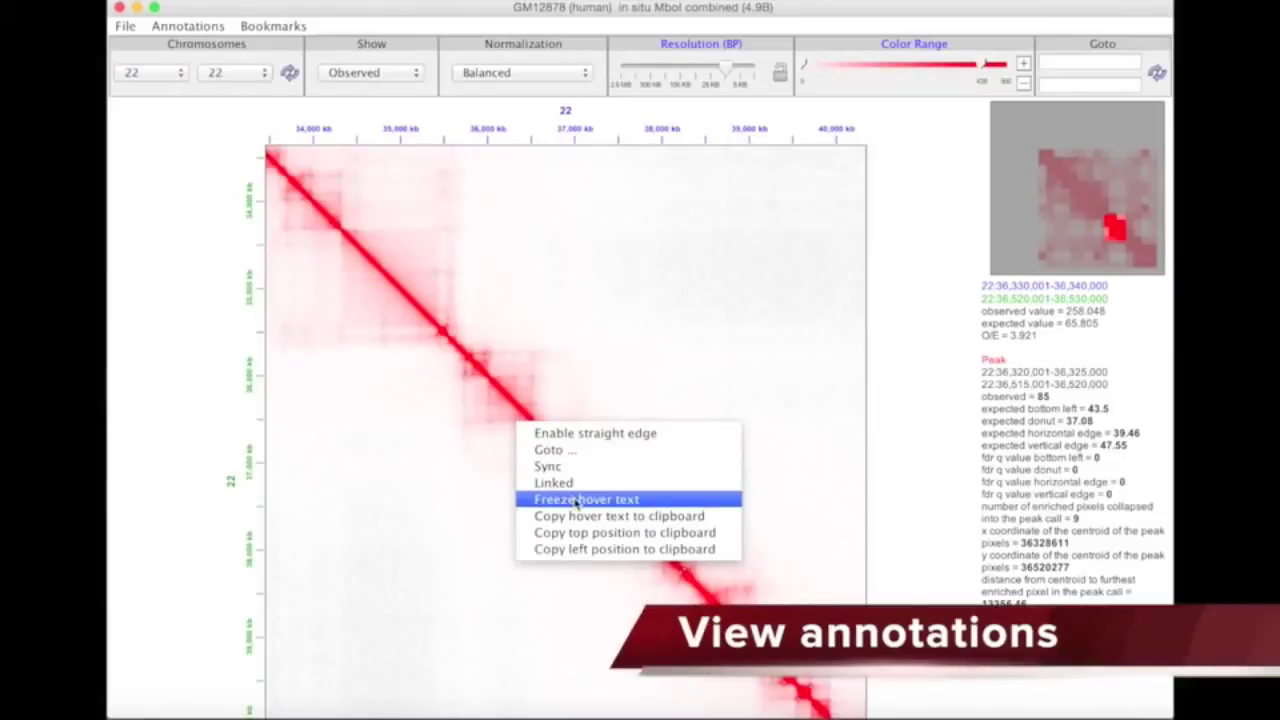
{"action": "left_click", "coordinate": [577, 500]}
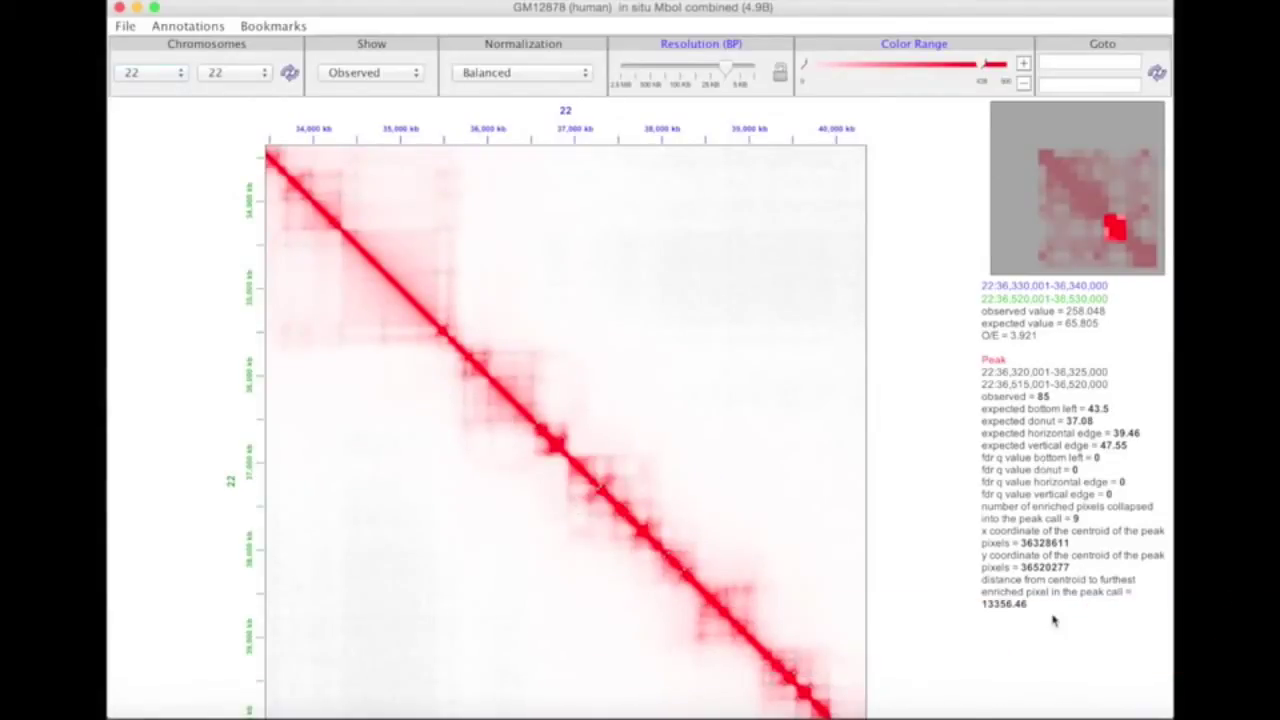
{"action": "right_click", "coordinate": [651, 428]}
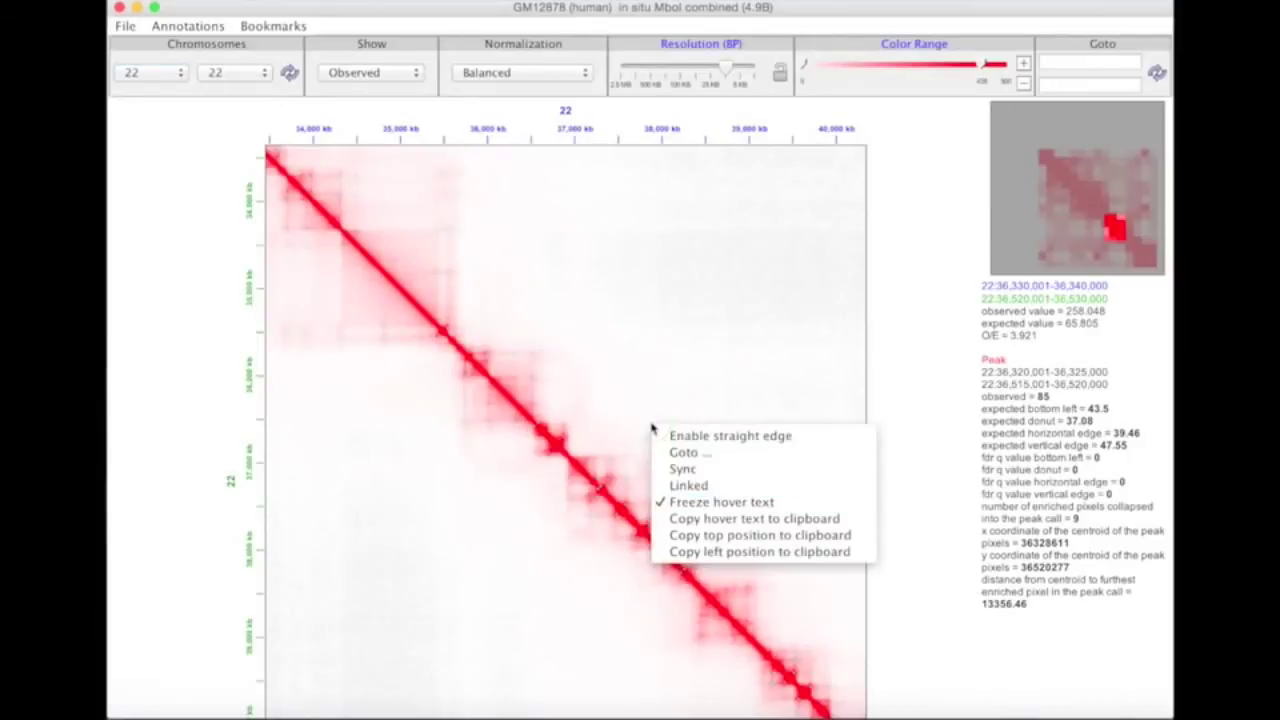
{"action": "left_click", "coordinate": [697, 502]}
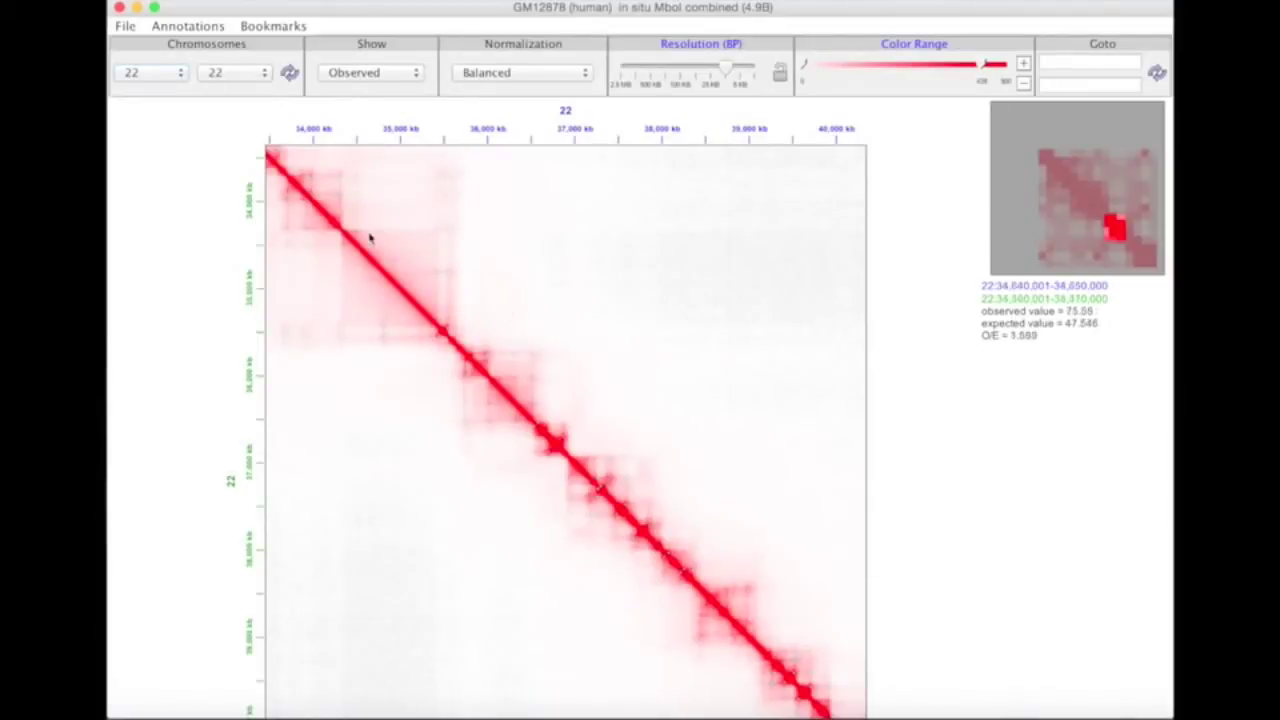
- Add the dataset-specific 2-D Contact domains annotation to the map
{"action": "left_click", "coordinate": [188, 27]}
{"action": "left_click", "coordinate": [198, 47]}
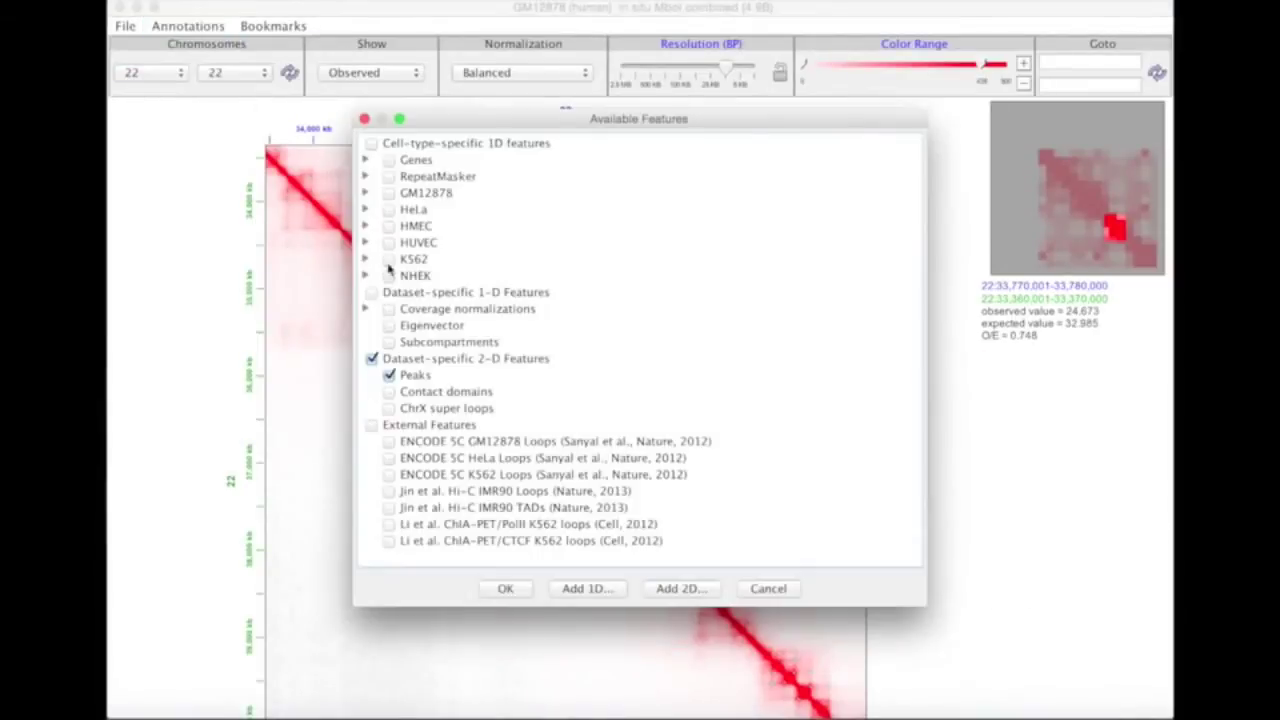
{"action": "left_click", "coordinate": [389, 392]}
{"action": "left_click", "coordinate": [505, 588]}
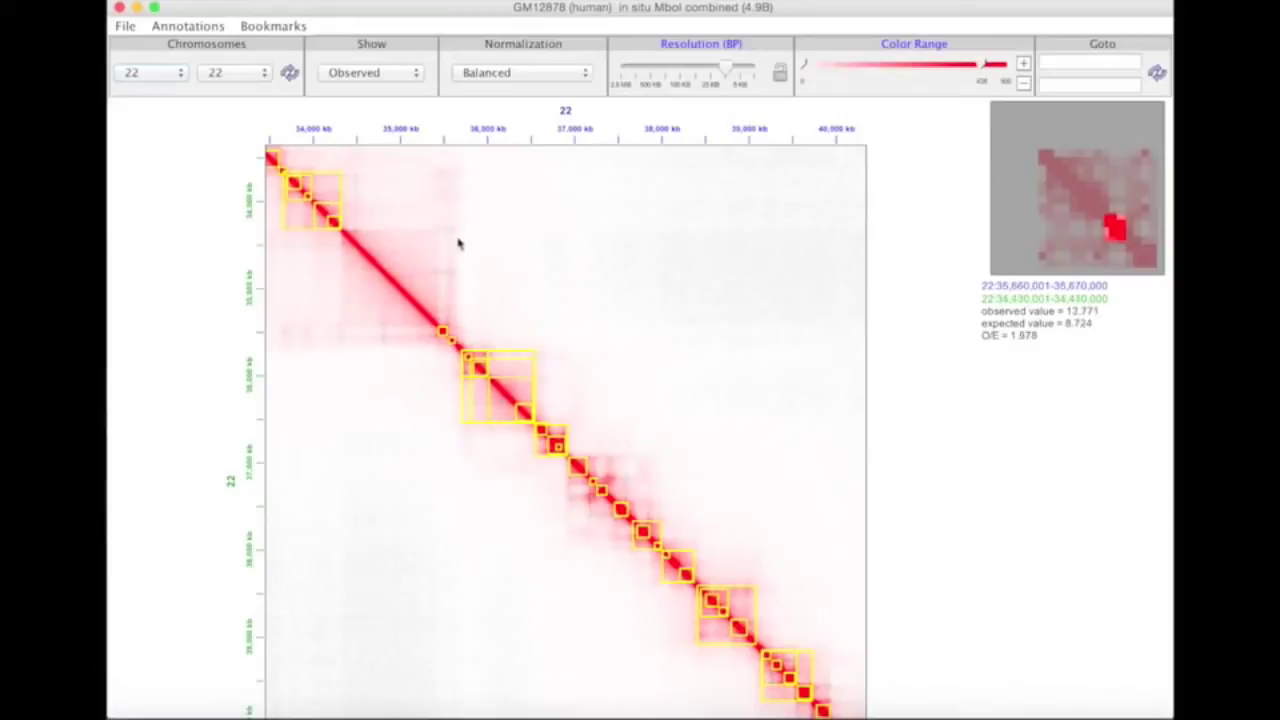
- Filter the ENCODE tracks by GM12878 and load the CTCF ChipSeq Peaks track from the Broad lab
{"action": "left_click", "coordinate": [209, 26]}
{"action": "left_click", "coordinate": [227, 66]}
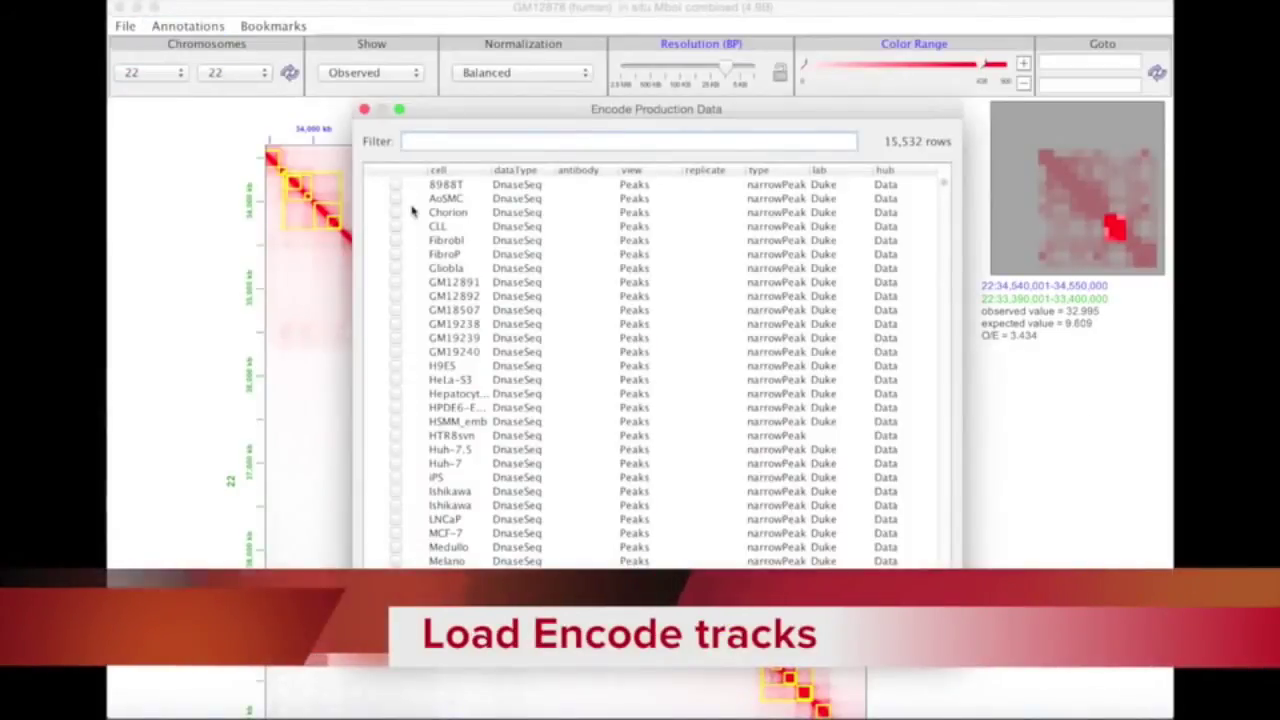
{"action": "type", "text": "GM"}
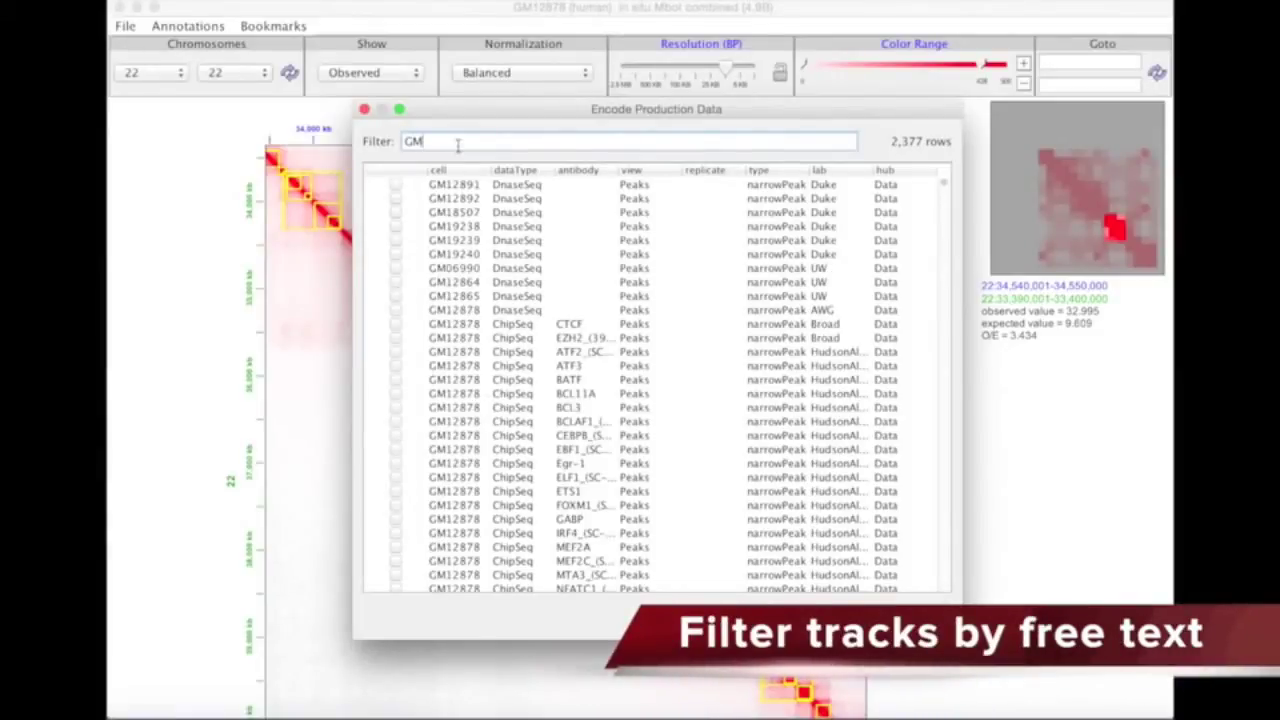
{"action": "type", "text": "12"}
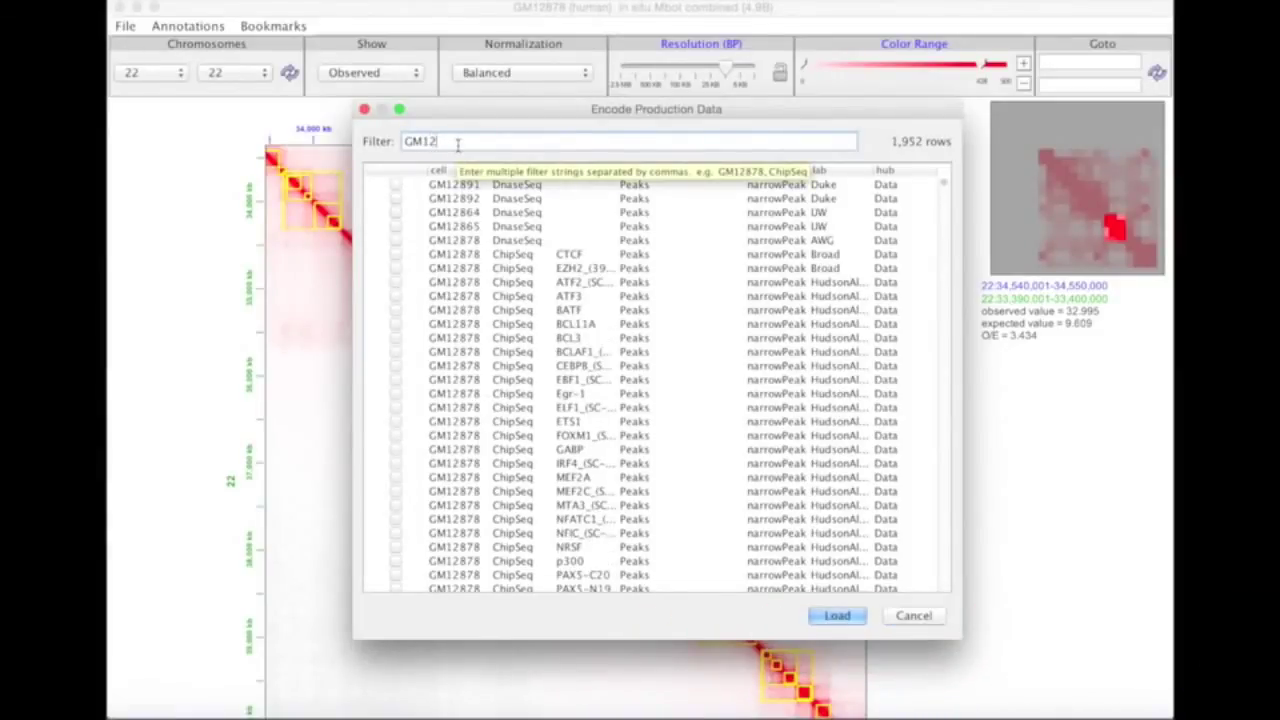
{"action": "type", "text": "87"}
{"action": "left_click", "coordinate": [396, 200]}
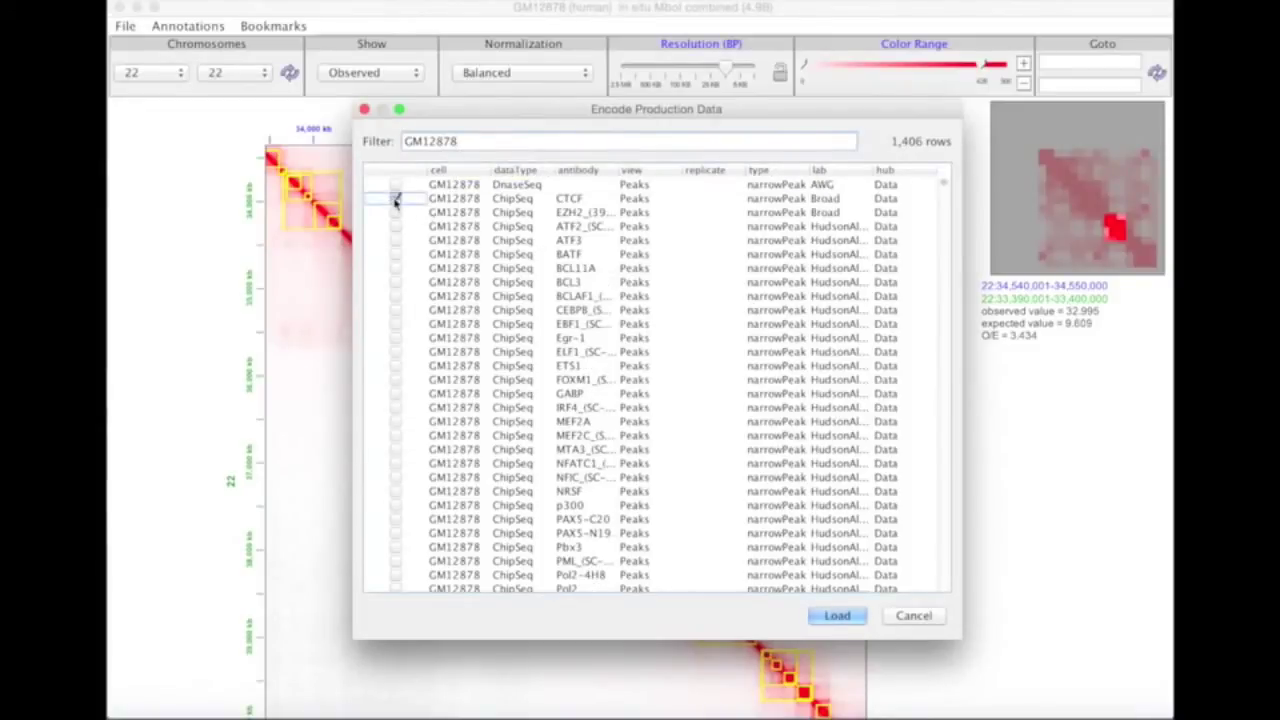
{"action": "left_click", "coordinate": [838, 616]}
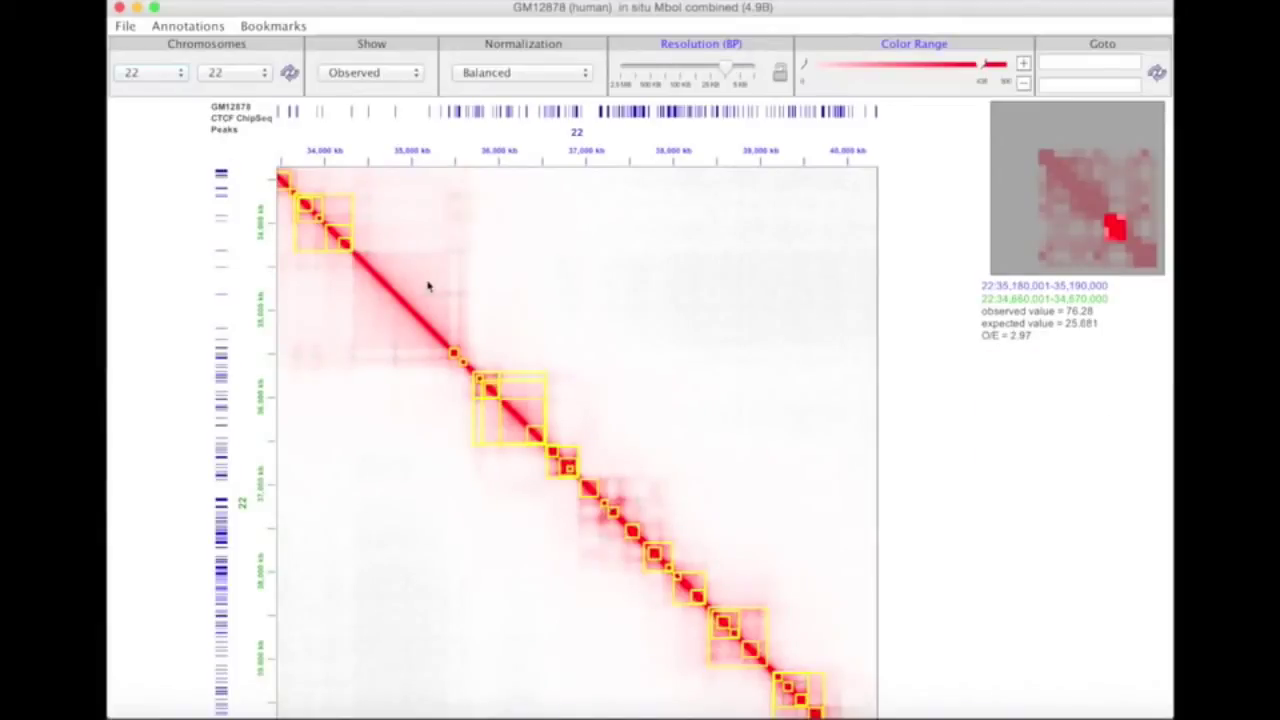
- Bookmark the current chromosome 22 map location with the description "my saved location"
{"action": "left_click", "coordinate": [273, 26]}
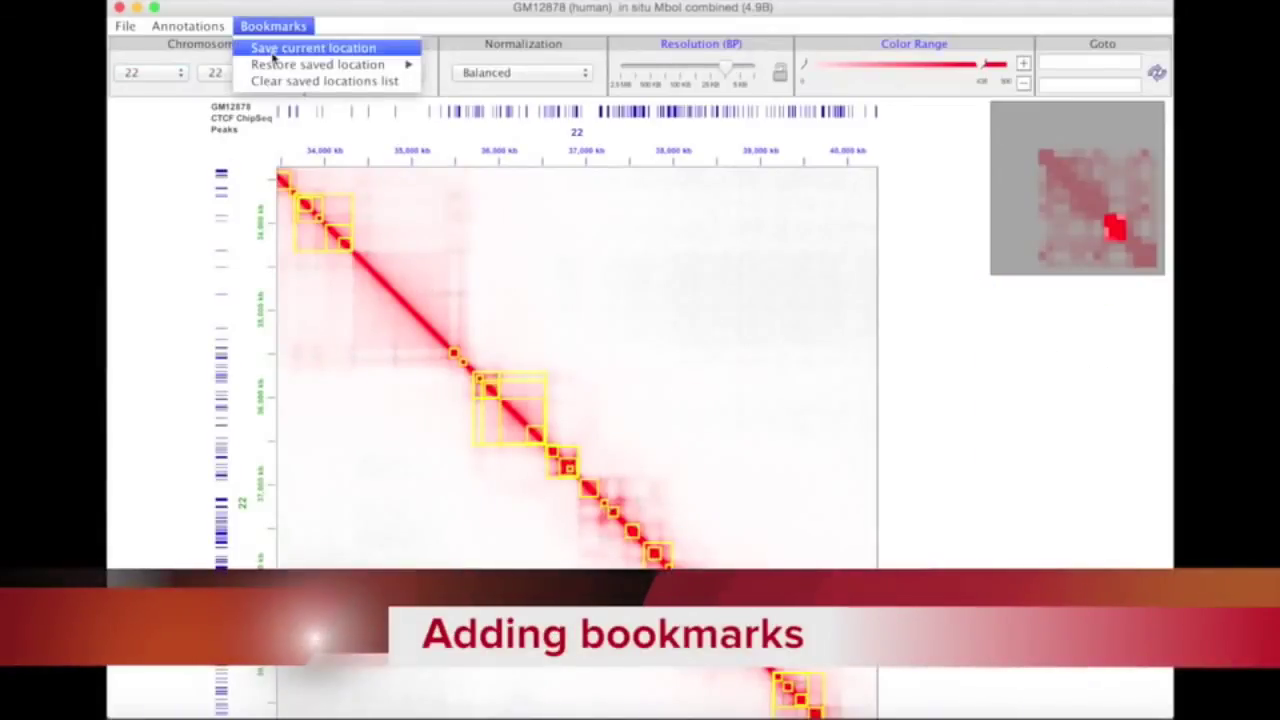
{"action": "left_click", "coordinate": [273, 57]}
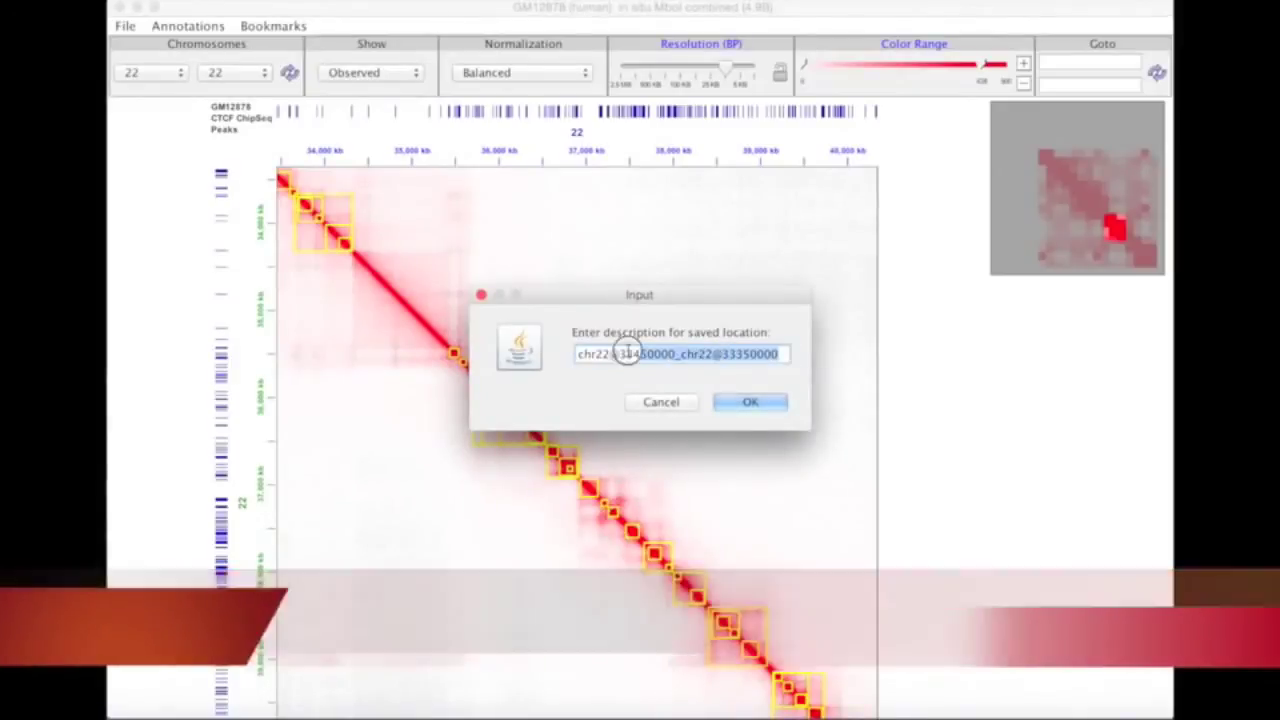
{"action": "key", "text": "BackSpace"}
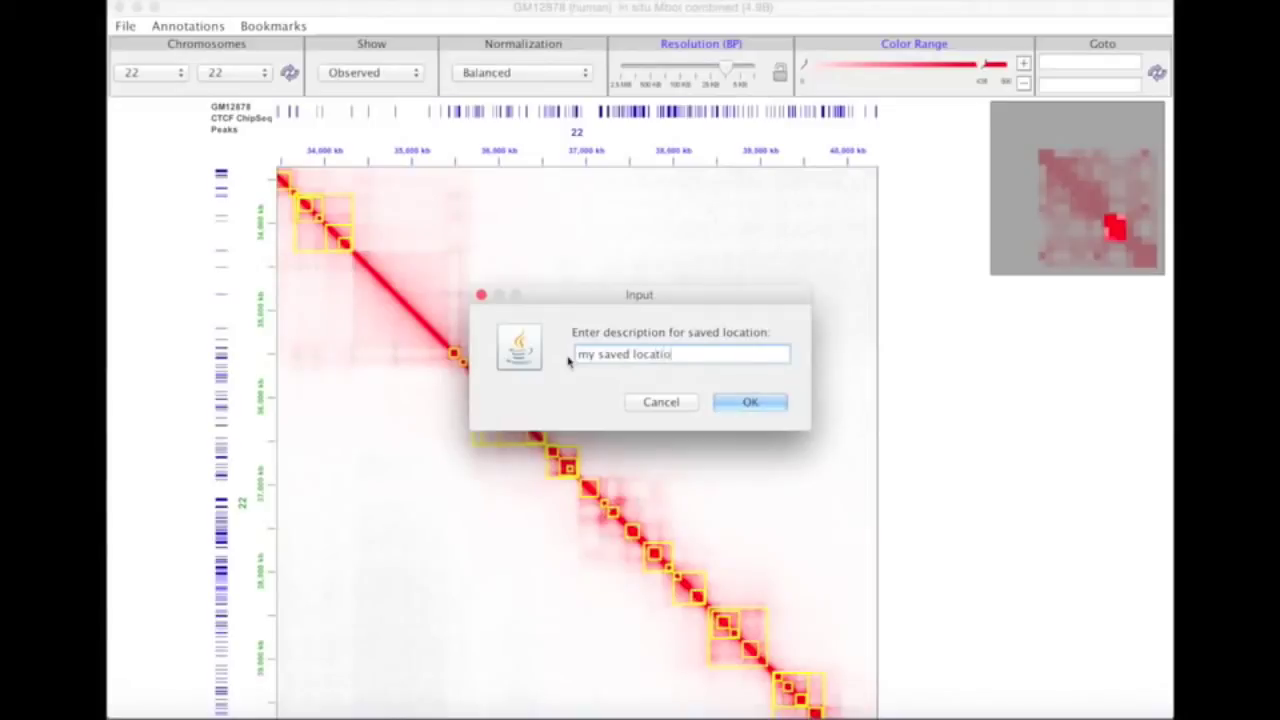
{"action": "left_click", "coordinate": [748, 403]}
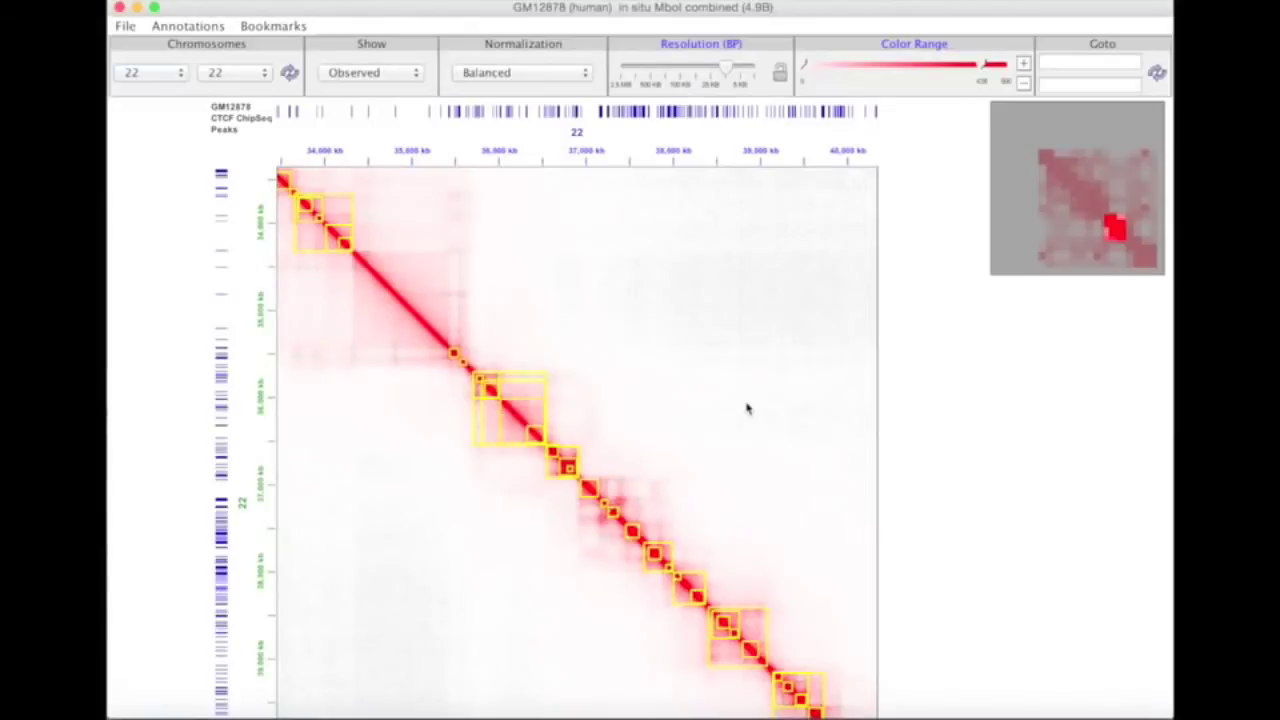
- Review the list of saved locations available to restore, without restoring any
{"action": "left_click", "coordinate": [274, 27]}
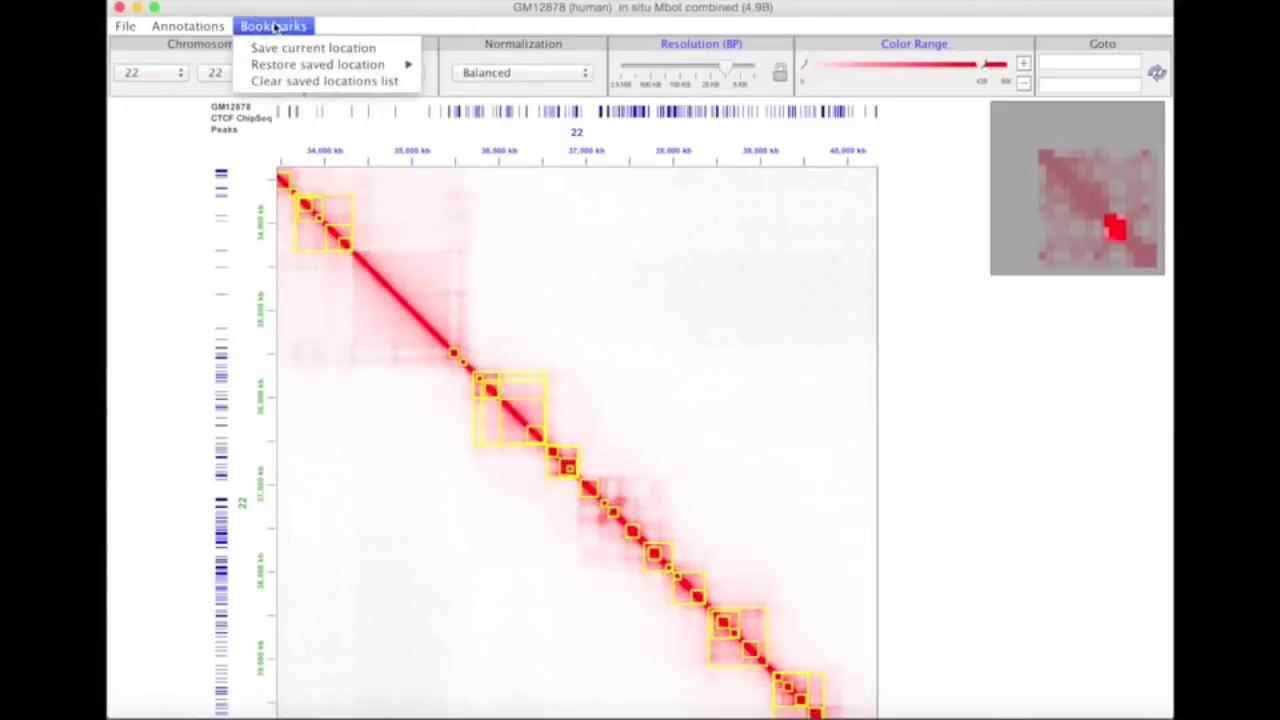
{"action": "mouse_move", "coordinate": [322, 68]}
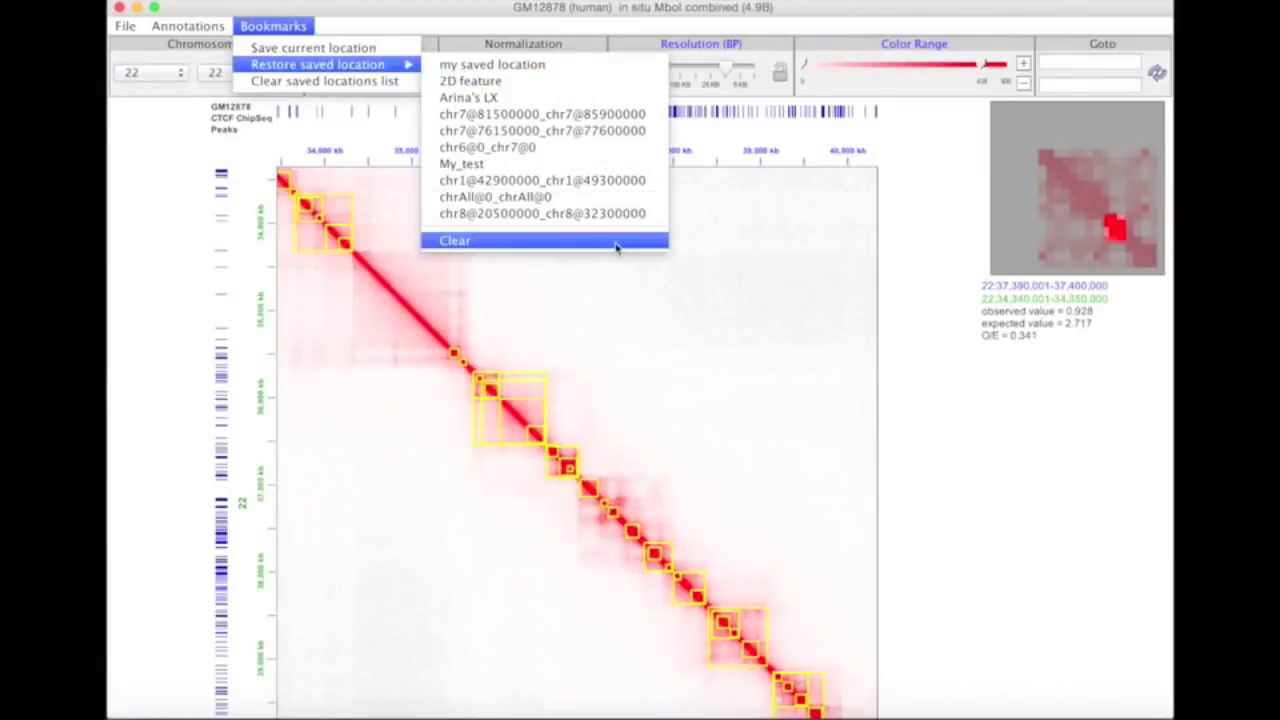
{"action": "left_click", "coordinate": [666, 335]}
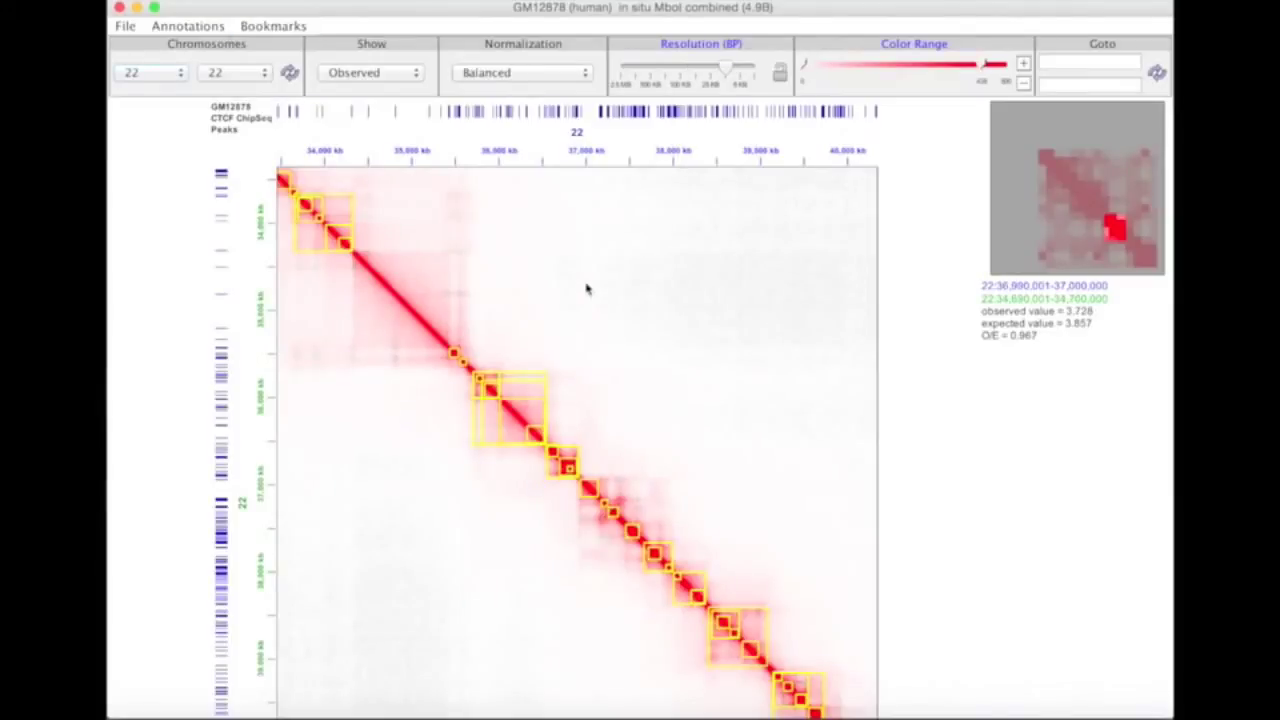
- Enable the straight edge to line up the peak near 36,520 kb by 35,740 kb with the tracks, and turn it off again
{"action": "right_click", "coordinate": [608, 348]}
{"action": "left_click", "coordinate": [737, 354]}
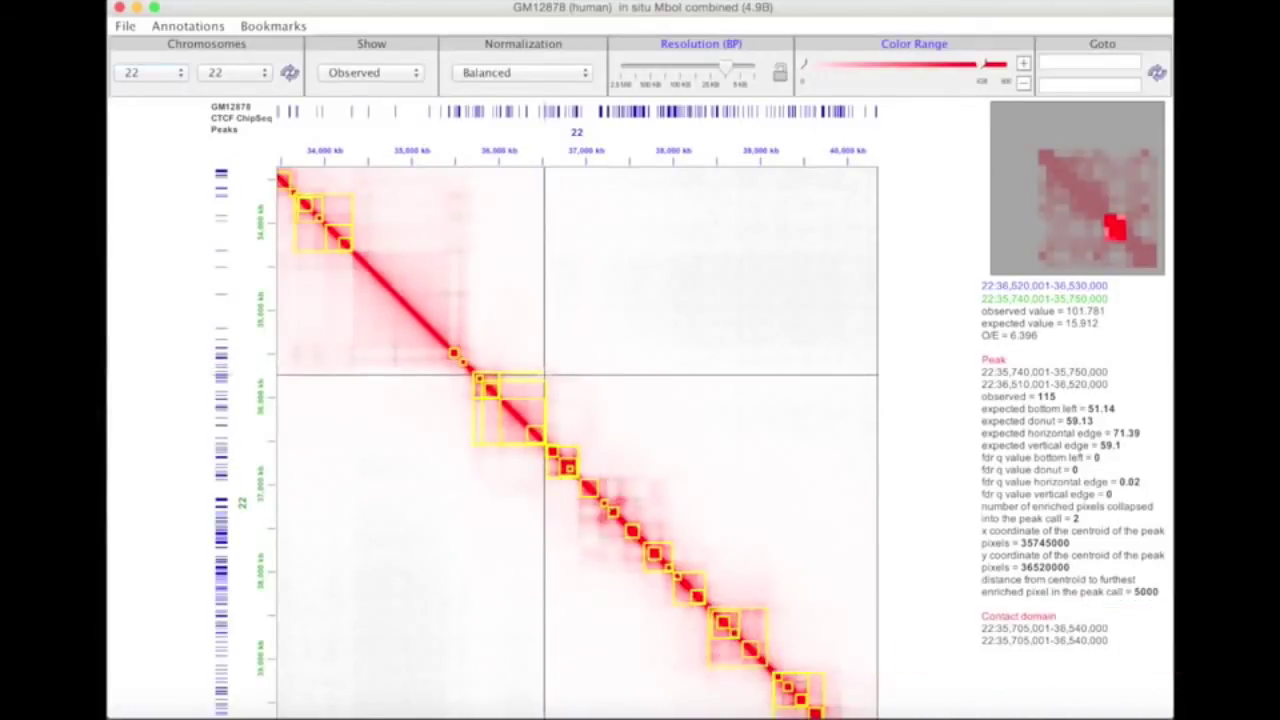
{"action": "right_click", "coordinate": [544, 376]}
{"action": "left_click", "coordinate": [569, 388]}
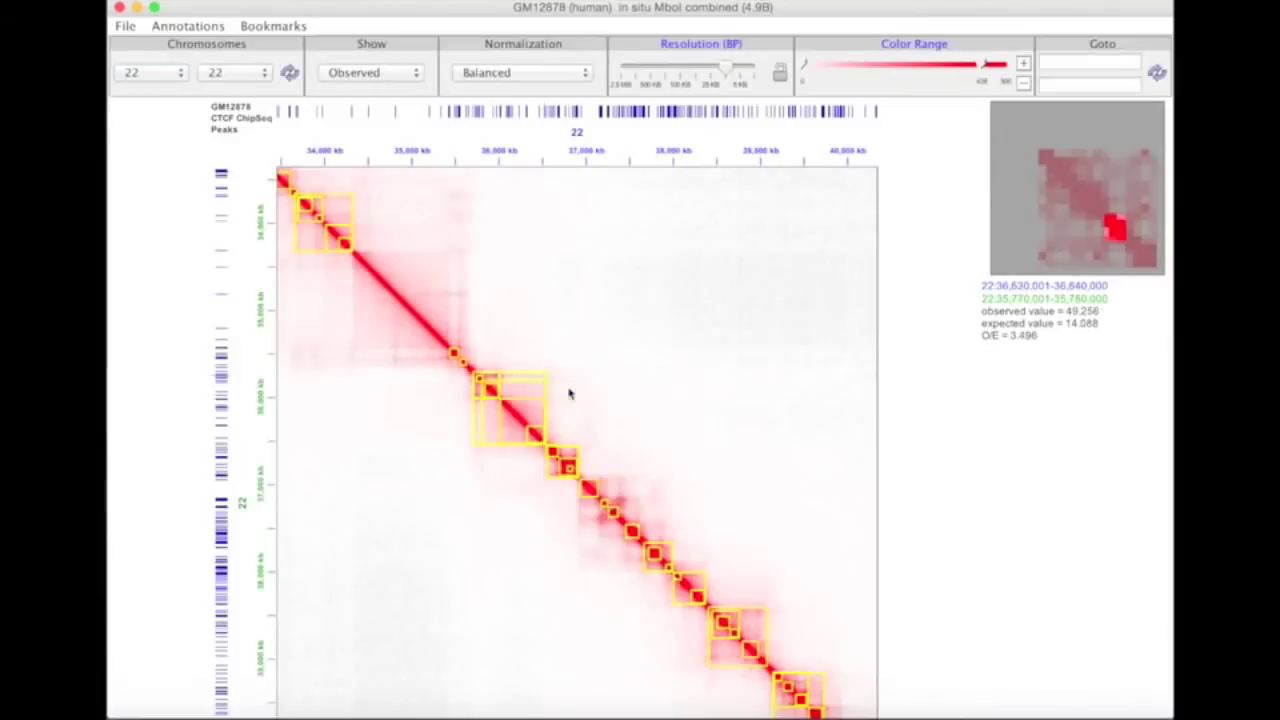
- Copy the map point's top position and go to the chromosome 21 coordinates starting at chr21:36,420,001 and chr21:34,510,001, shifting the view onto the diagonal
{"action": "right_click", "coordinate": [533, 266]}
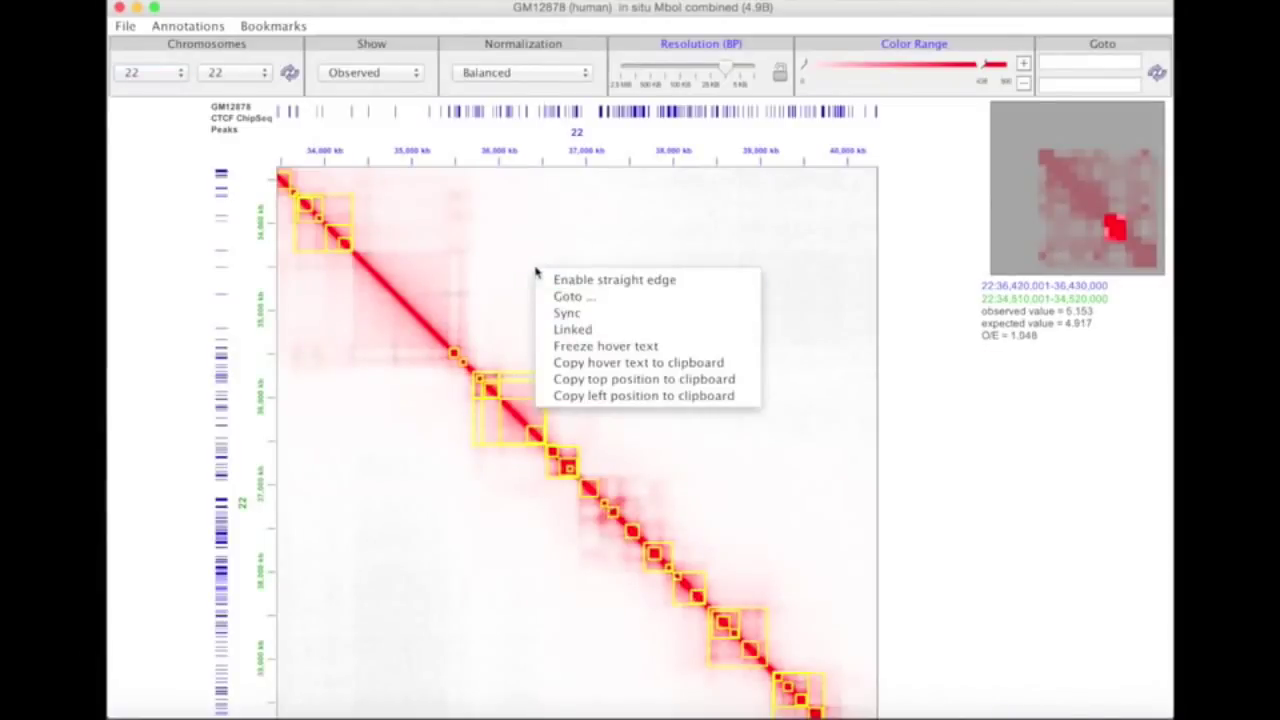
{"action": "left_click", "coordinate": [604, 380]}
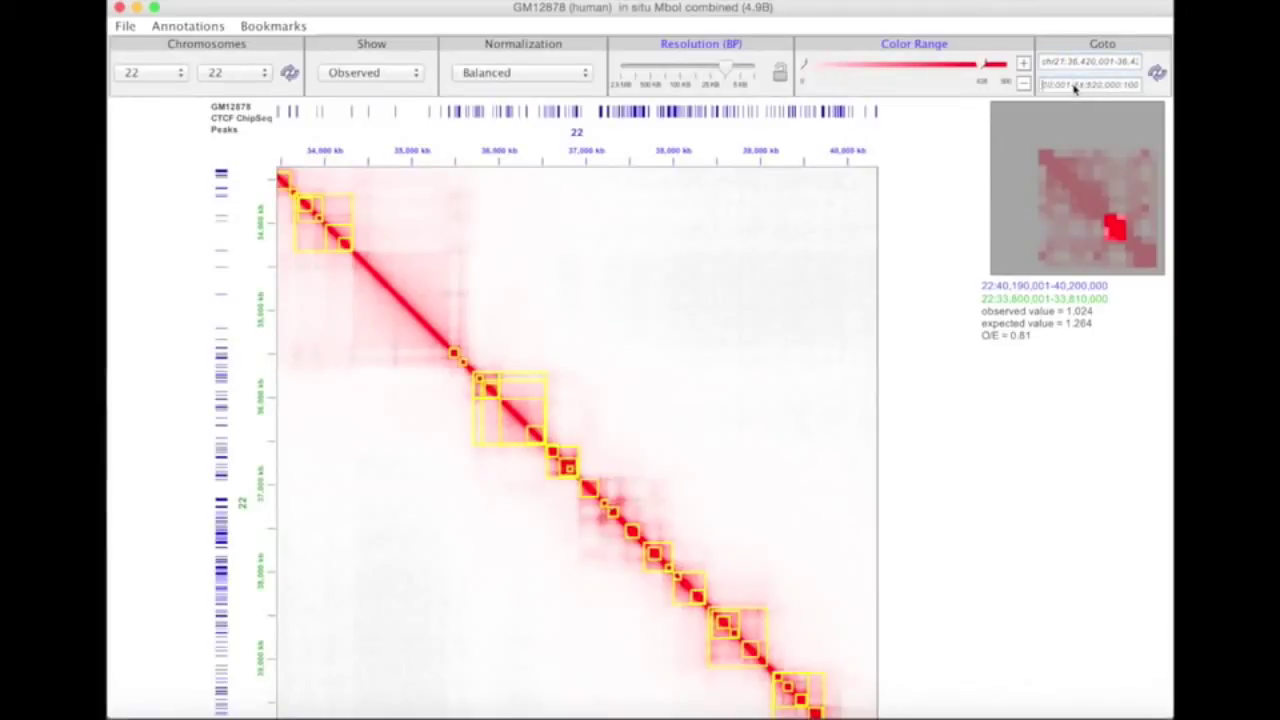
{"action": "left_click", "coordinate": [1157, 74]}
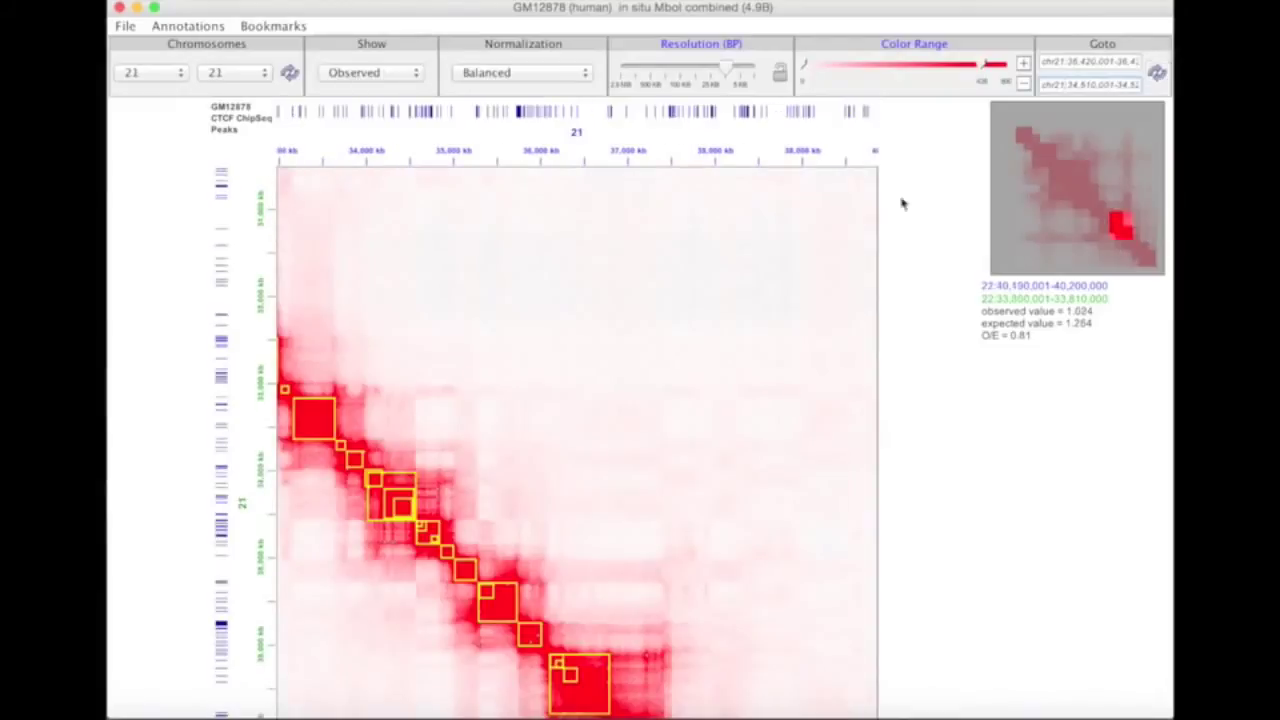
{"action": "double_click", "coordinate": [584, 413]}
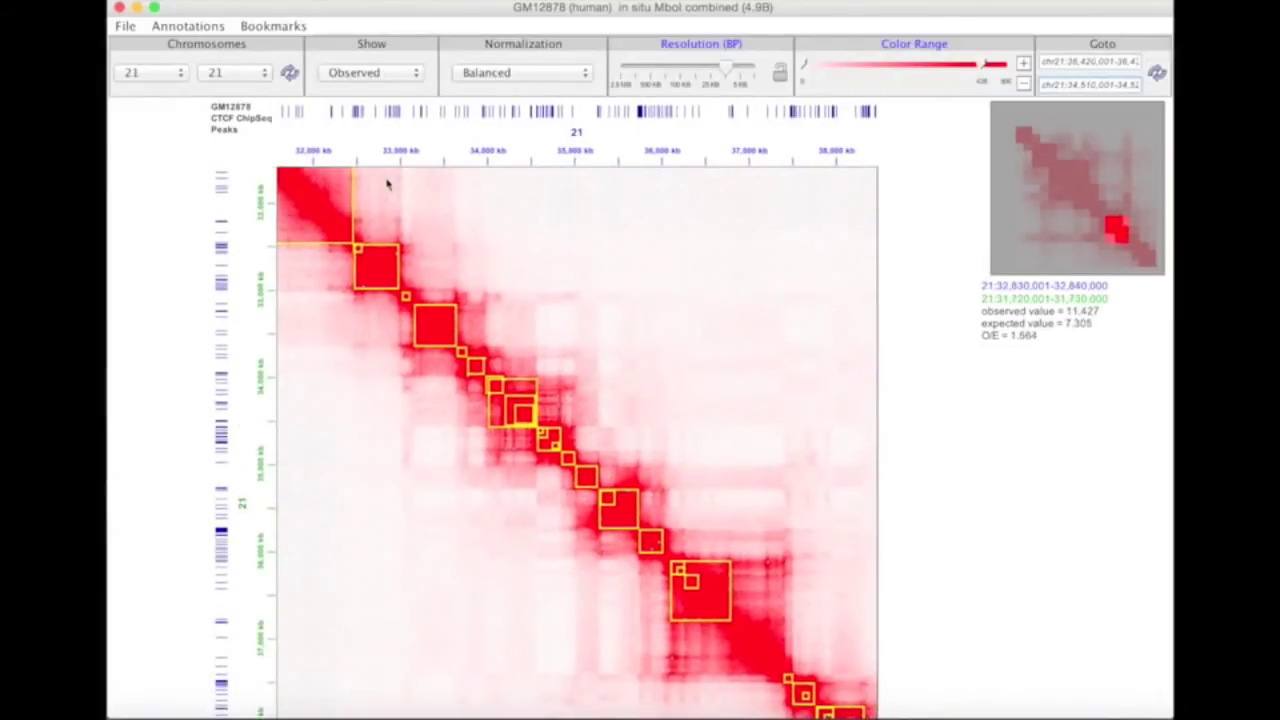
- Bookmark the chromosome 21 view with the description "my second saved location"
{"action": "left_click", "coordinate": [273, 26]}
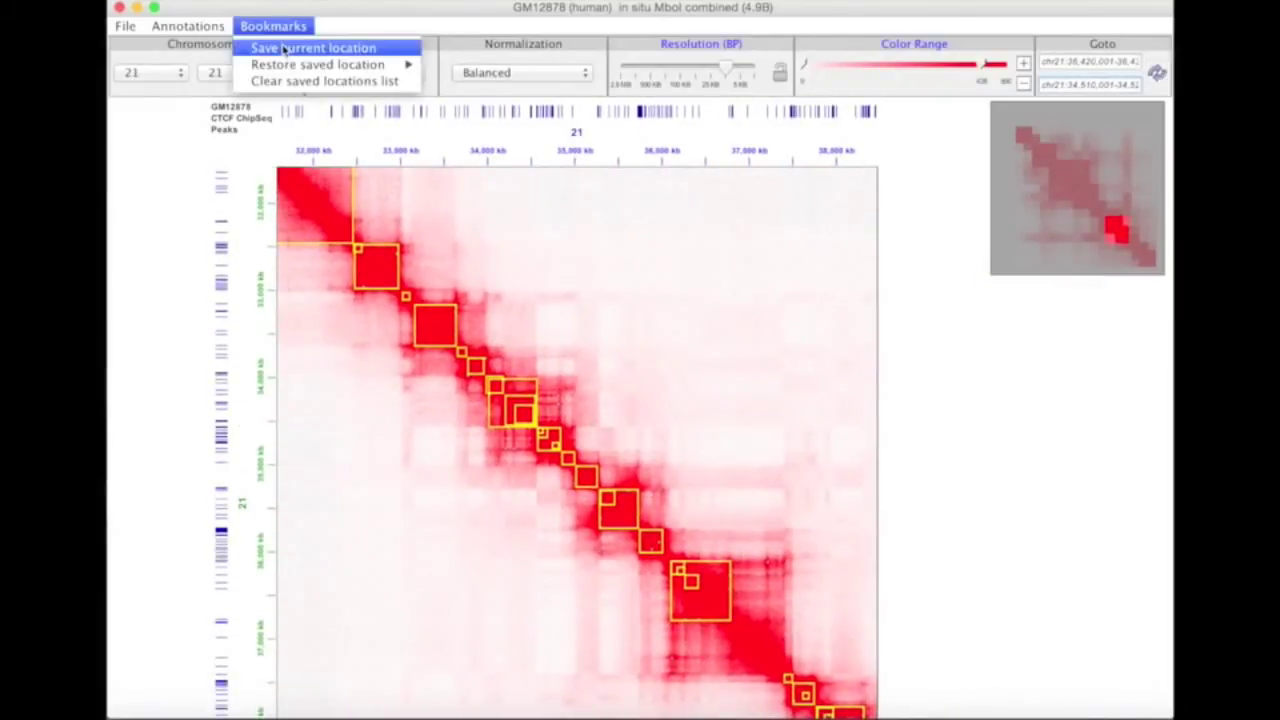
{"action": "left_click", "coordinate": [283, 48]}
{"action": "type", "text": "my second saved location"}
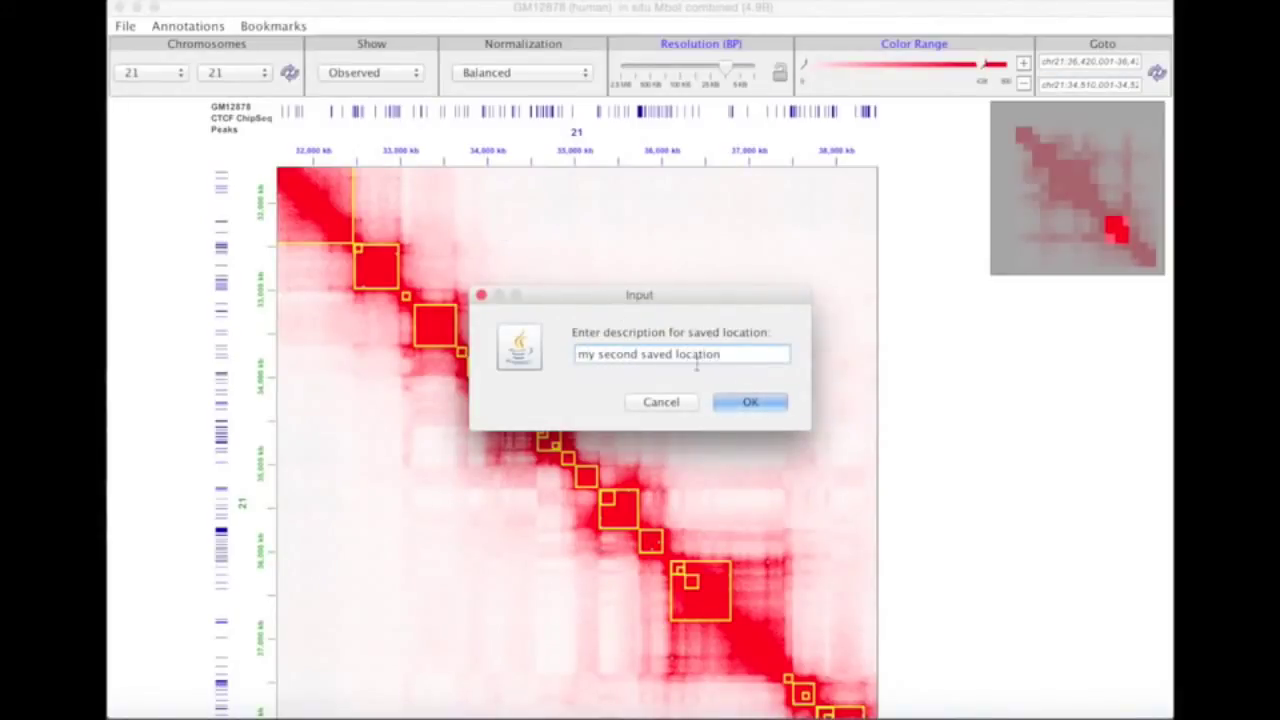
{"action": "left_click", "coordinate": [749, 402]}
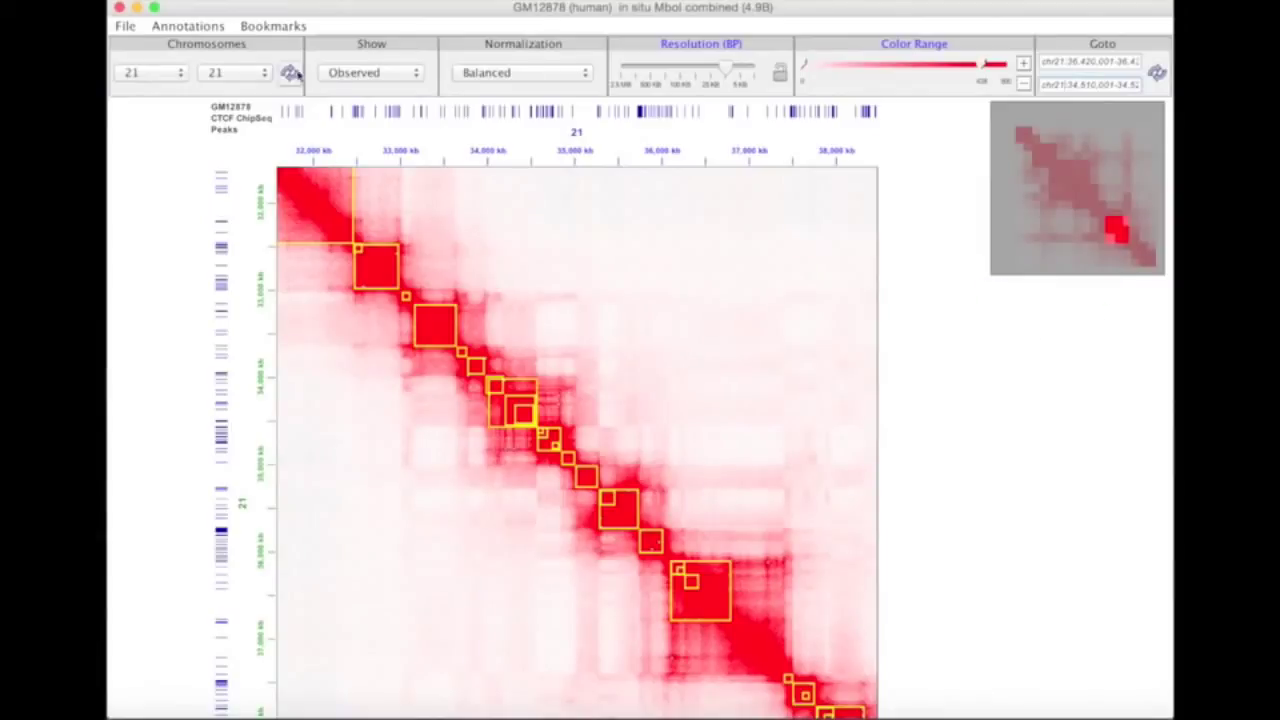
- Restore the bookmarked location "my saved location"
{"action": "left_click", "coordinate": [288, 28]}
{"action": "mouse_move", "coordinate": [329, 63]}
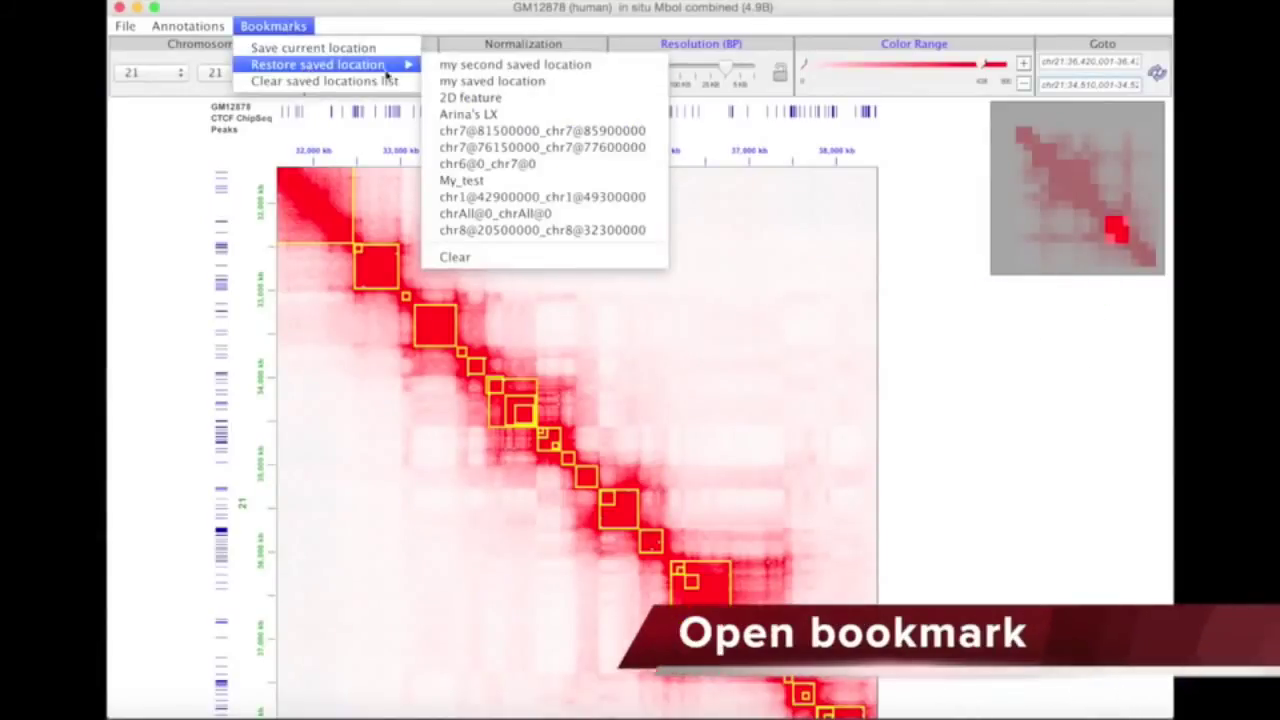
{"action": "left_click", "coordinate": [466, 85]}
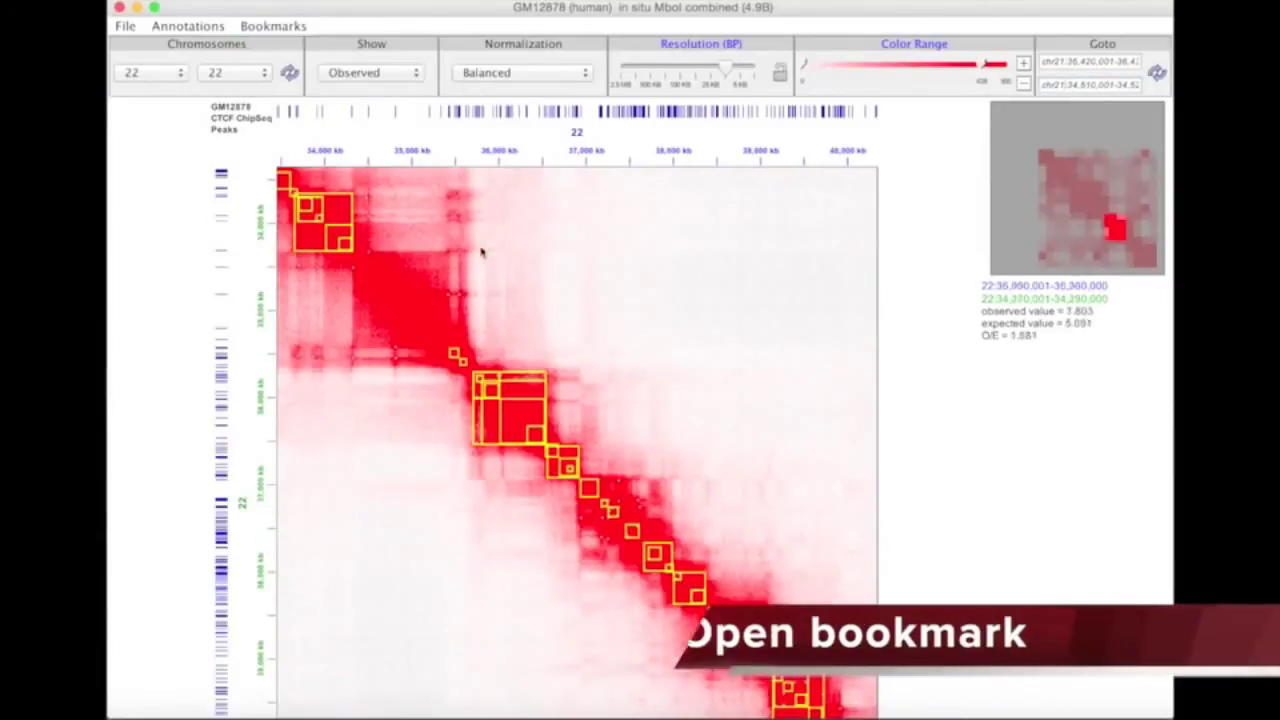
- Load the GM12878 in situ MboI primary (2.6B) MAPQ ≥ 30 dataset as the control map
{"action": "left_click", "coordinate": [127, 27]}
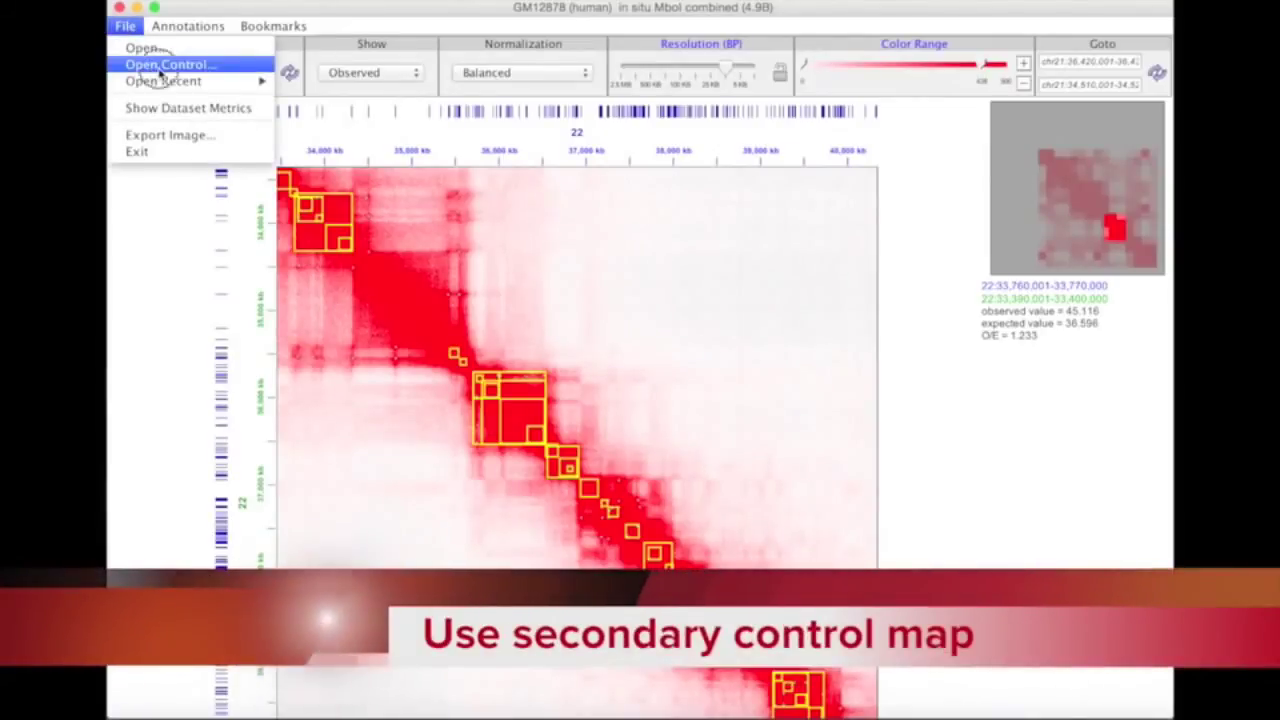
{"action": "left_click", "coordinate": [162, 65]}
{"action": "key", "text": "Down"}
{"action": "left_click", "coordinate": [304, 451]}
{"action": "left_click", "coordinate": [282, 485]}
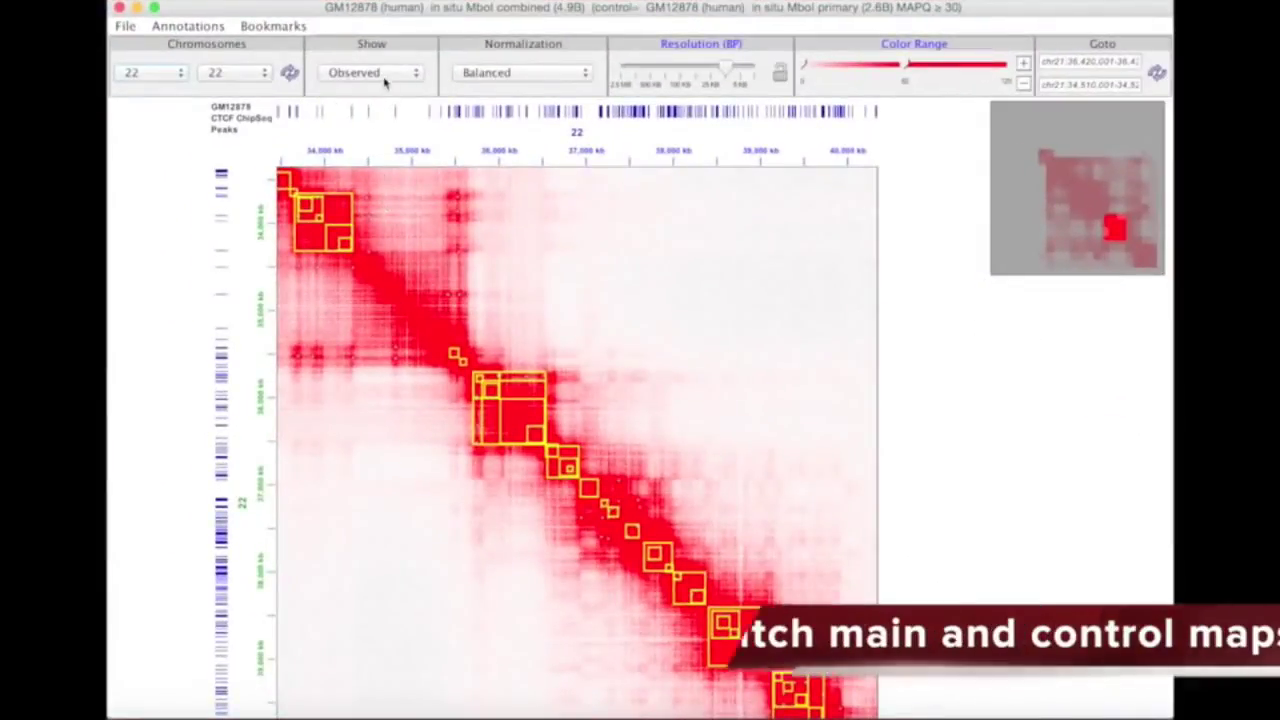
- Compare the Control and Observed/Control displays of the chromosome 22 map, ending back on Observed
{"action": "left_click", "coordinate": [384, 80]}
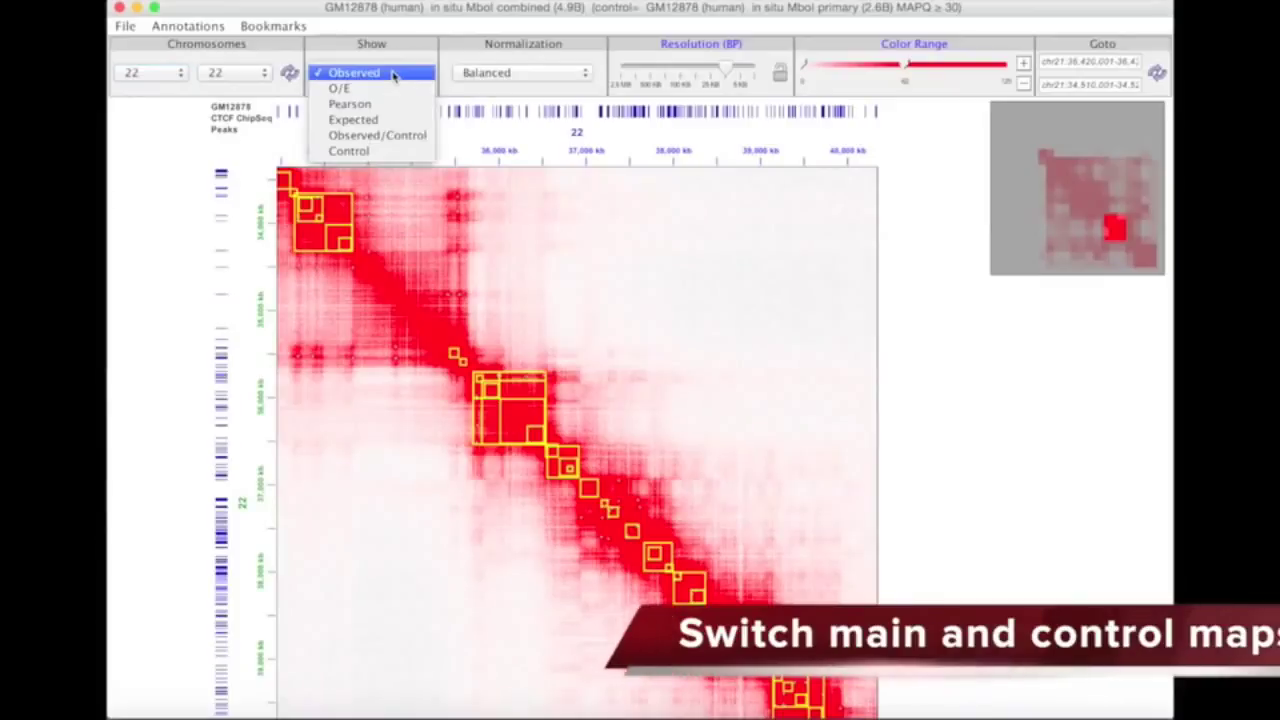
{"action": "left_click", "coordinate": [371, 151]}
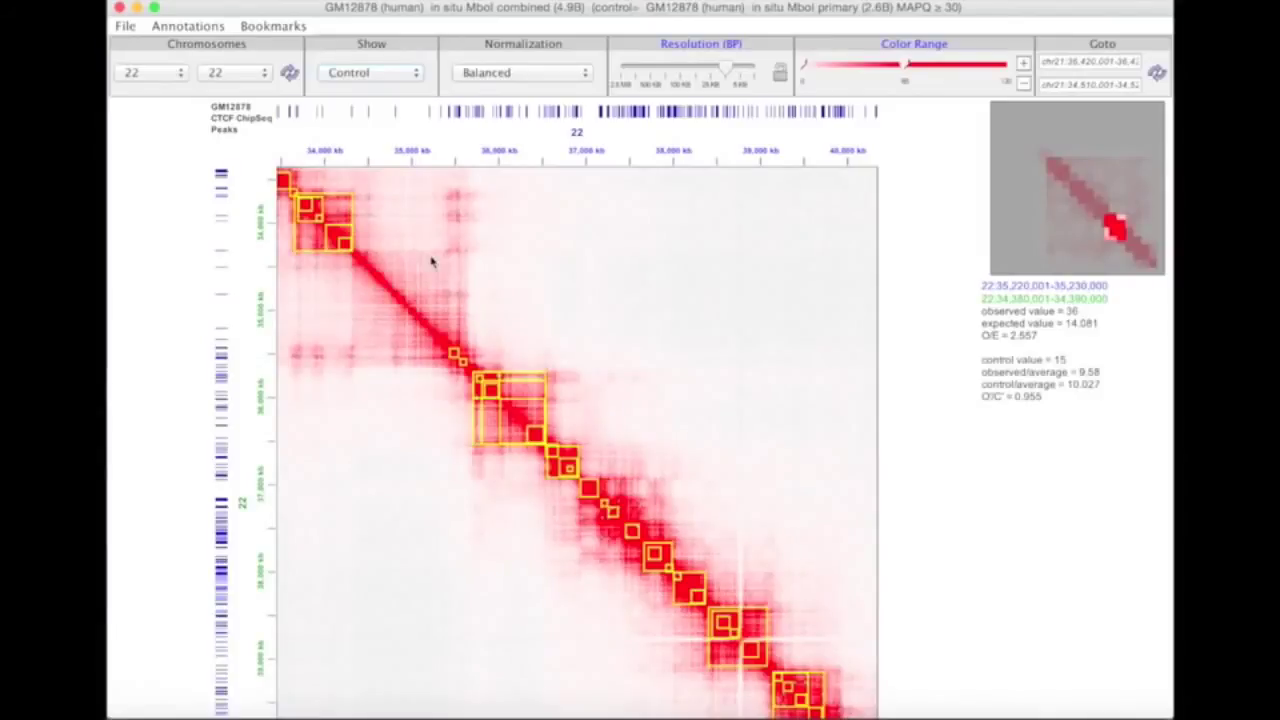
{"action": "left_click", "coordinate": [389, 78]}
{"action": "left_click", "coordinate": [380, 86]}
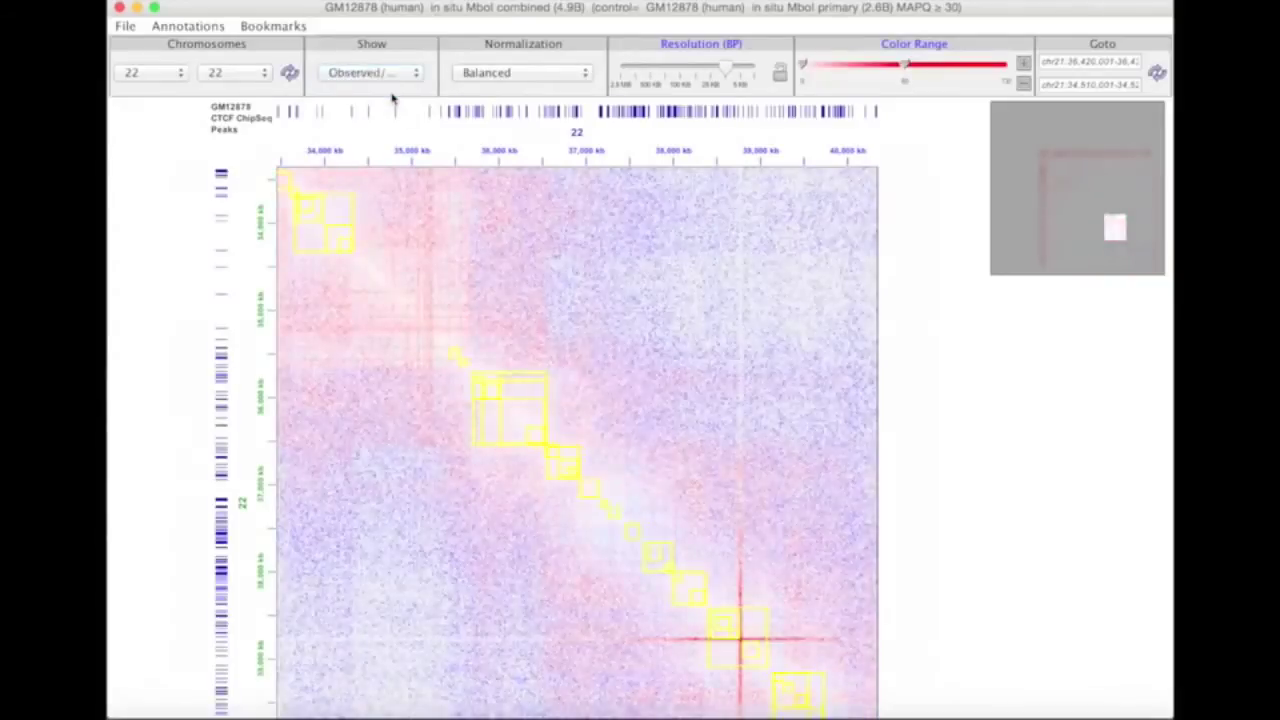
{"action": "left_click", "coordinate": [391, 80]}
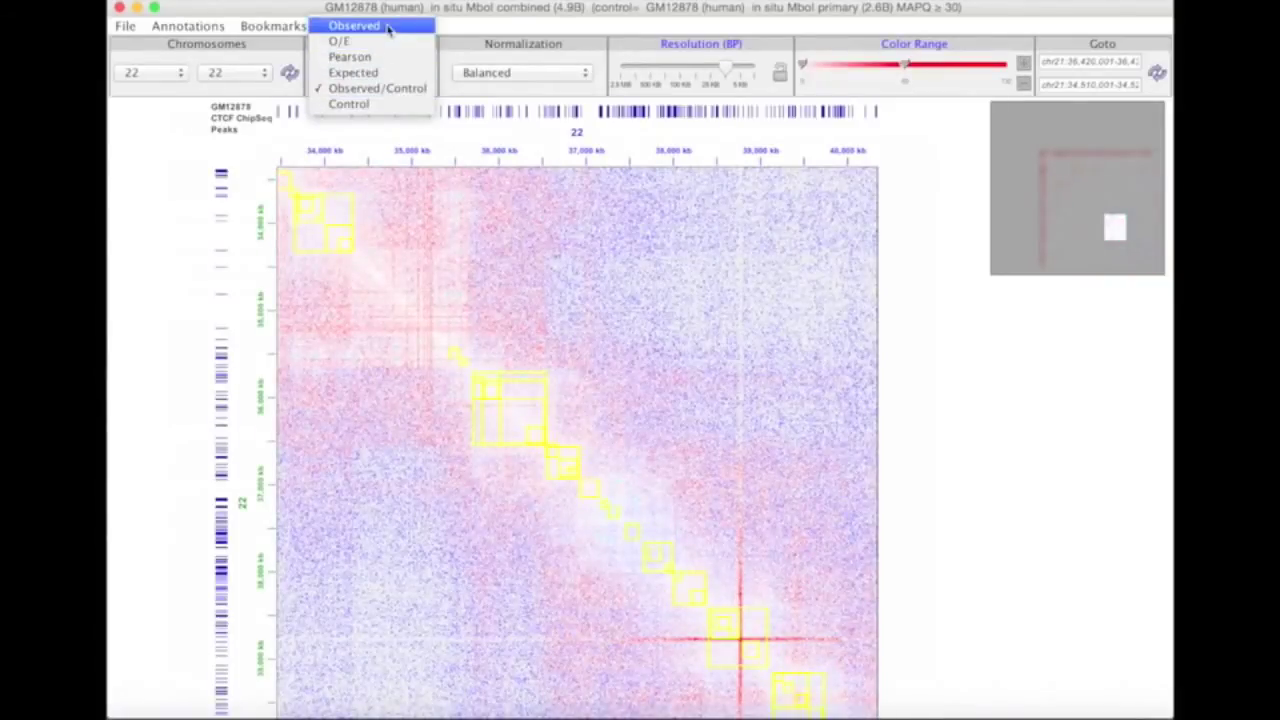
{"action": "left_click", "coordinate": [389, 26]}
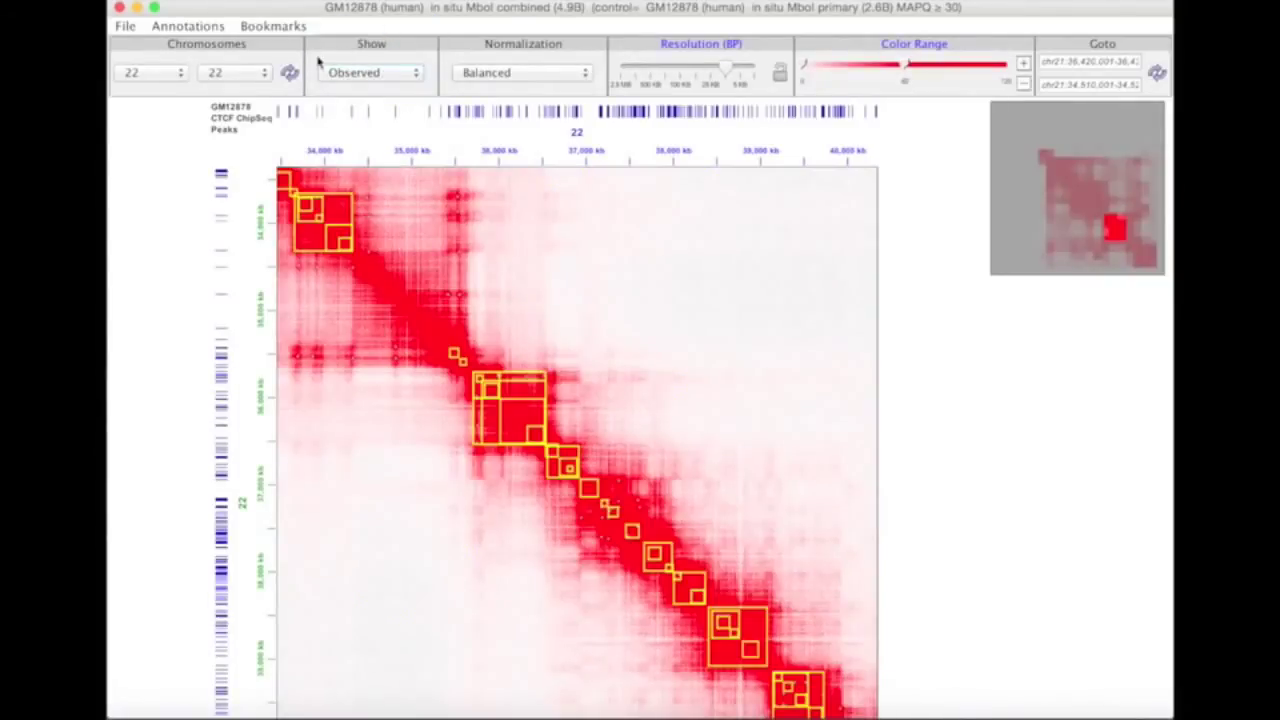
- Open the recent HeLa in situ combined (486M) dataset as the main map and zoom into chromosome 1
{"action": "left_click", "coordinate": [125, 26]}
{"action": "mouse_move", "coordinate": [155, 84]}
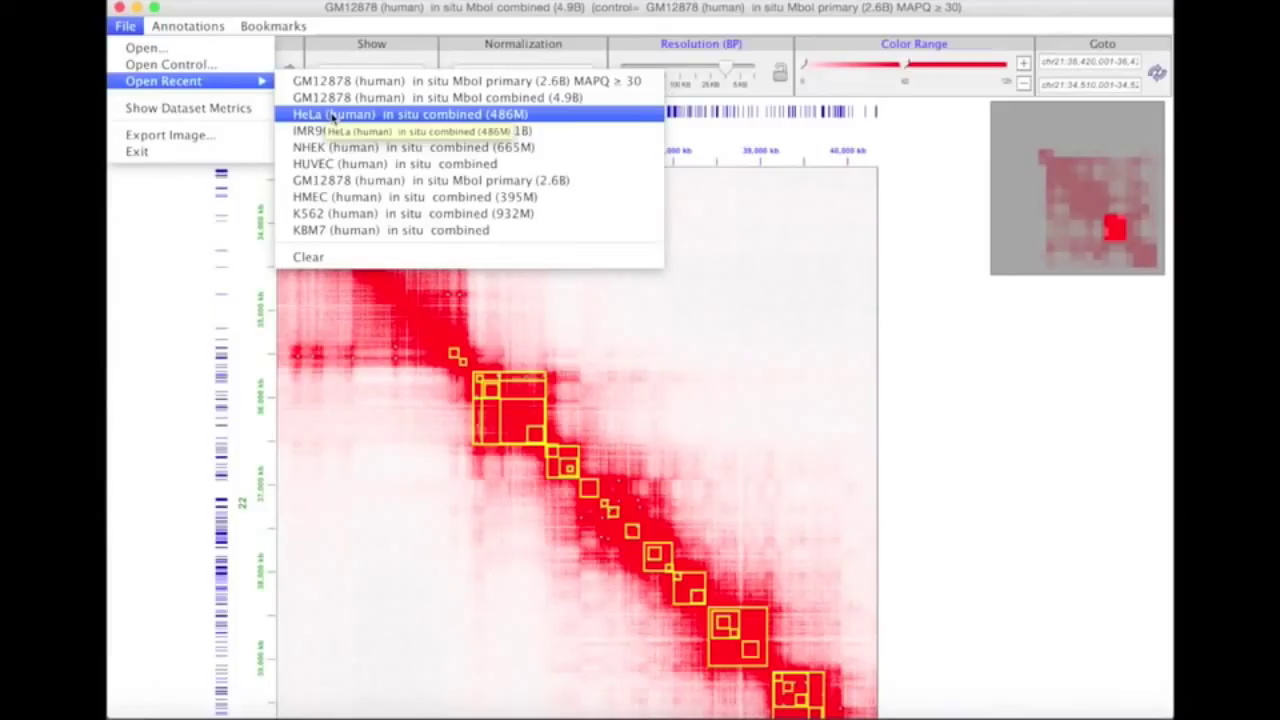
{"action": "left_click", "coordinate": [333, 115]}
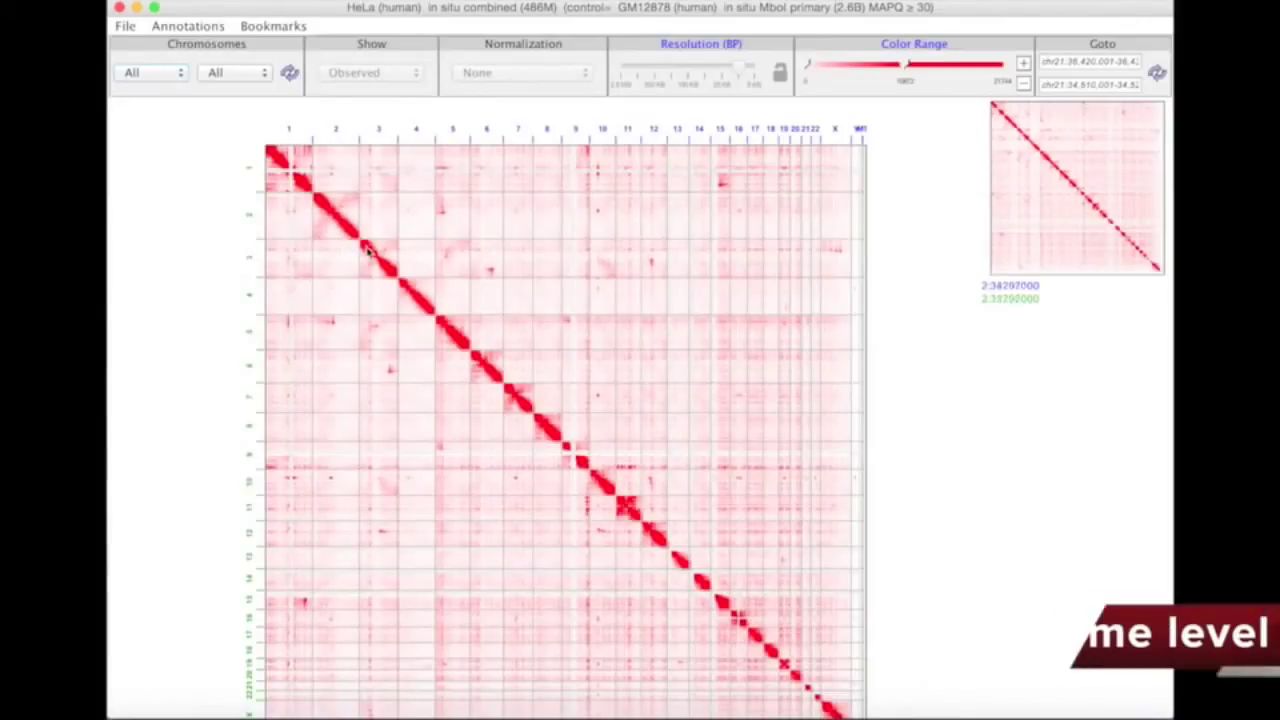
{"action": "left_click", "coordinate": [281, 167]}
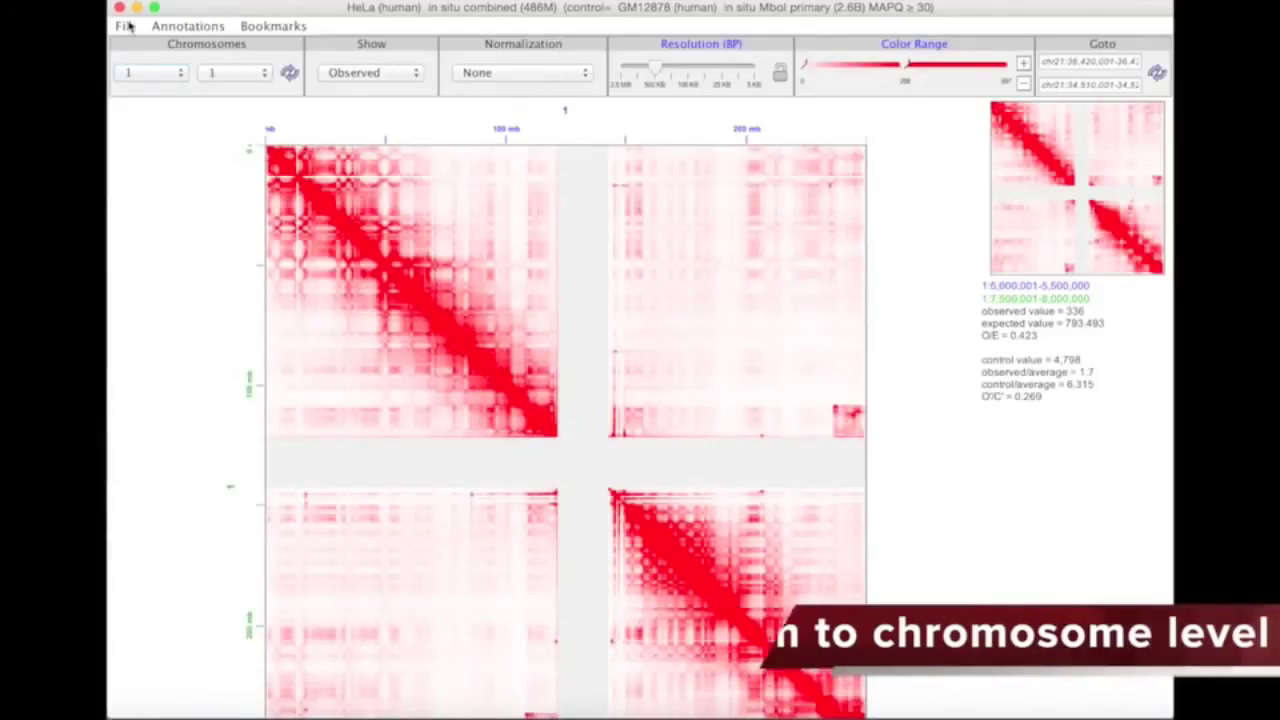
- Examine the HeLa dataset metrics, including the library information, Statistics, Restriction and MapQ pages, and close them
{"action": "left_click", "coordinate": [125, 26]}
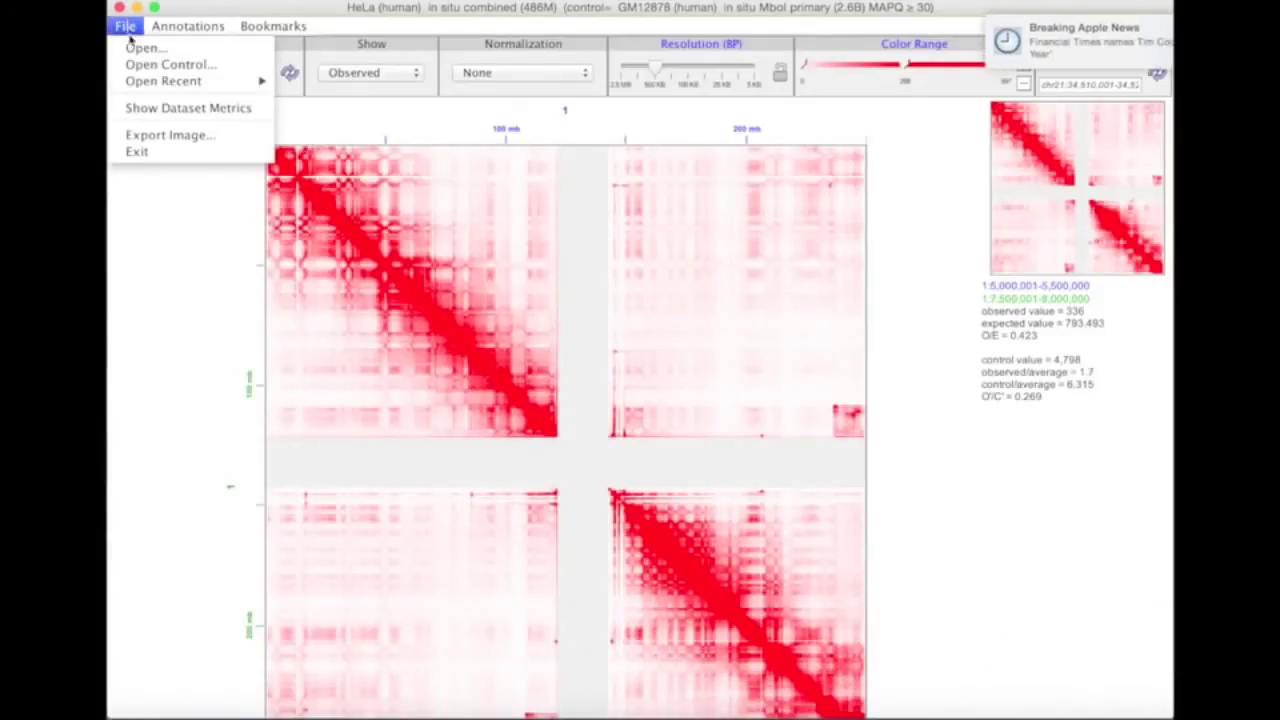
{"action": "left_click", "coordinate": [155, 108]}
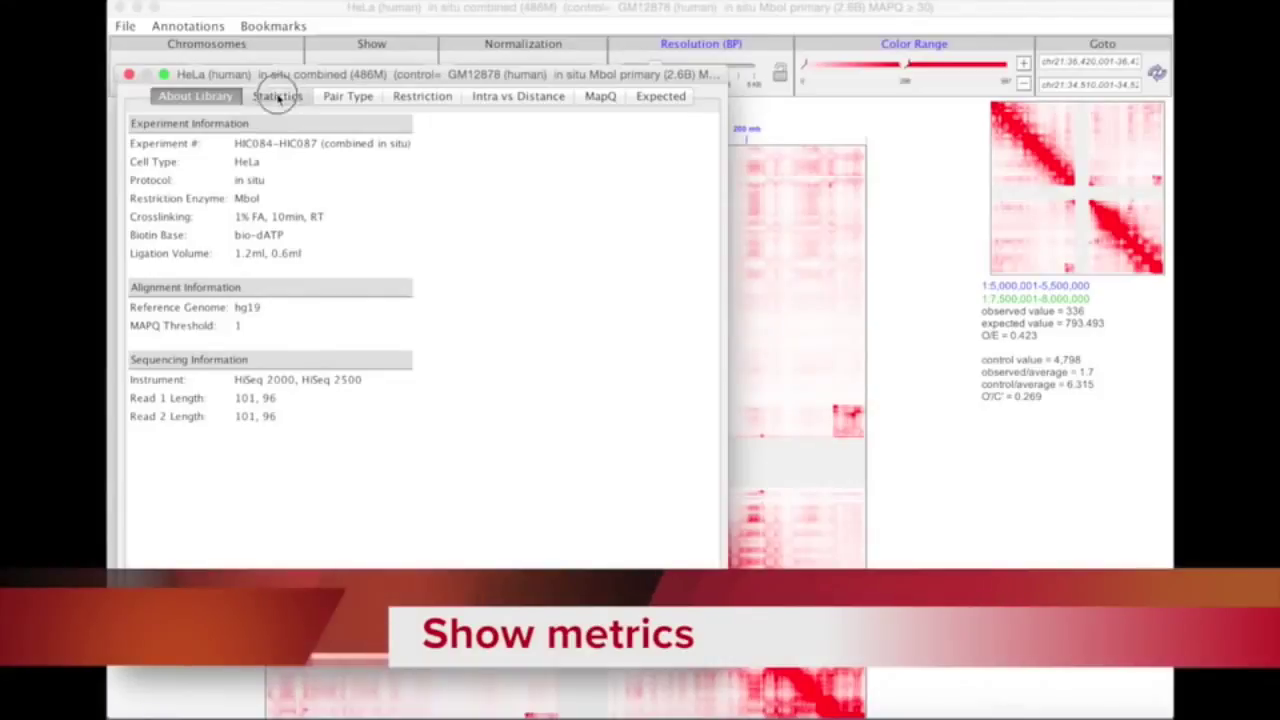
{"action": "left_click", "coordinate": [278, 97]}
{"action": "left_click", "coordinate": [420, 98]}
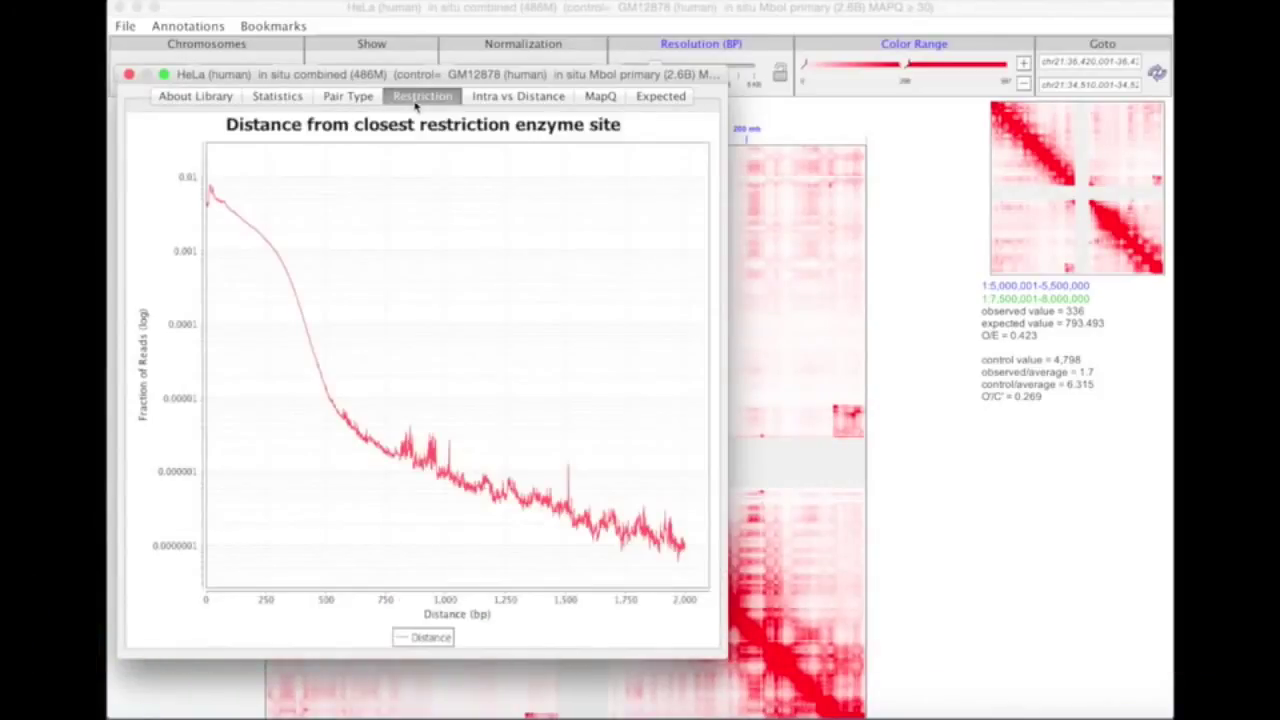
{"action": "left_click", "coordinate": [603, 100]}
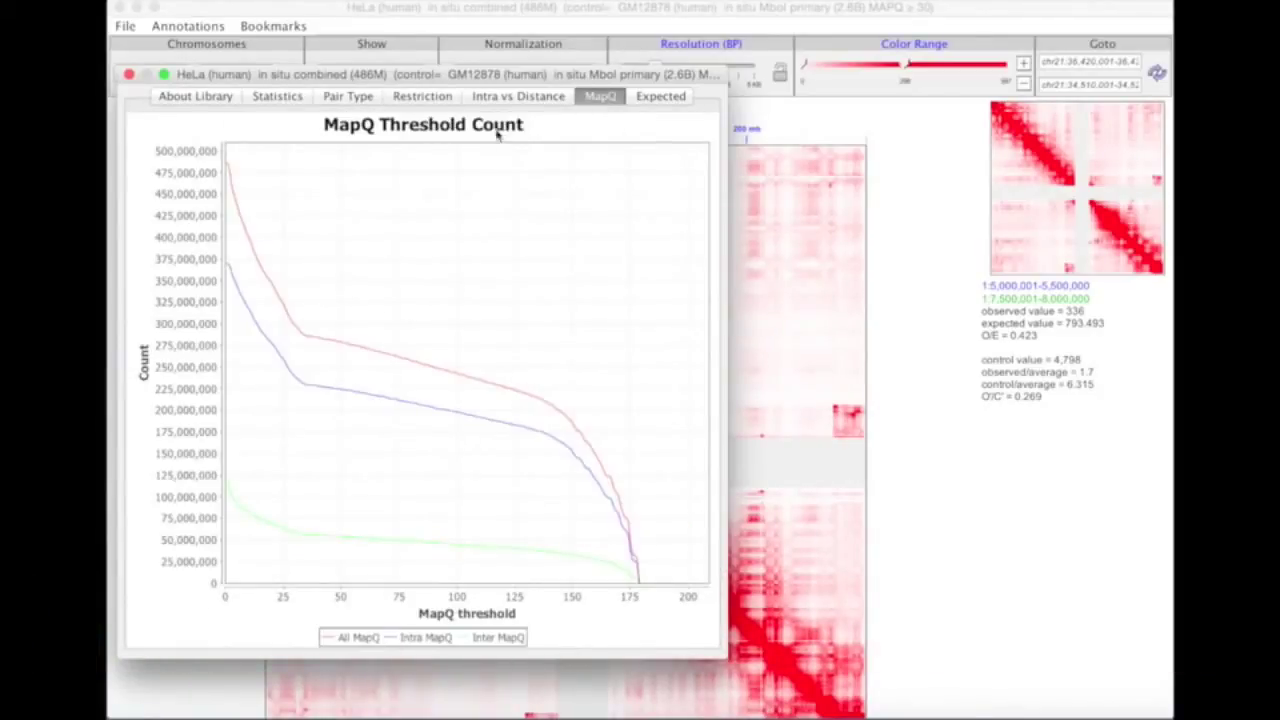
{"action": "left_click", "coordinate": [129, 76]}
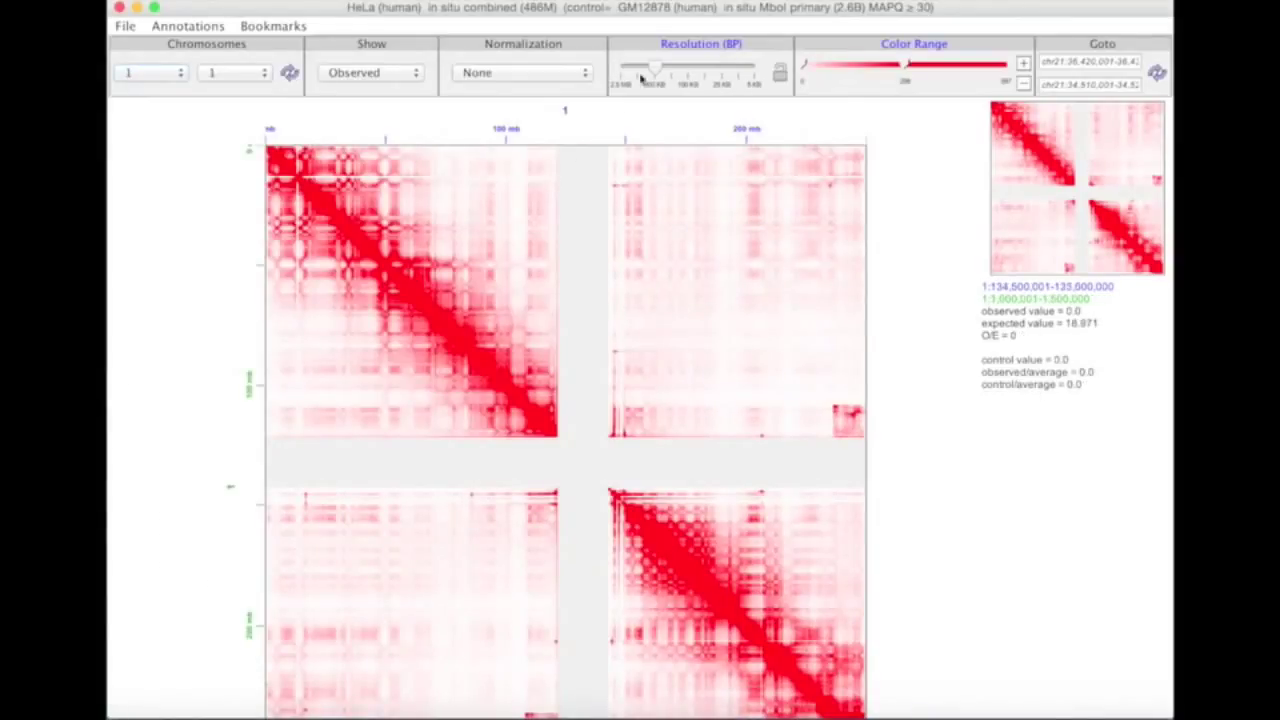
- Set the map resolution to 25 KB and centre the view on the chromosome 1 diagonal near 50 mb
{"action": "left_click_drag", "start_coordinate": [651, 69], "coordinate": [728, 66]}
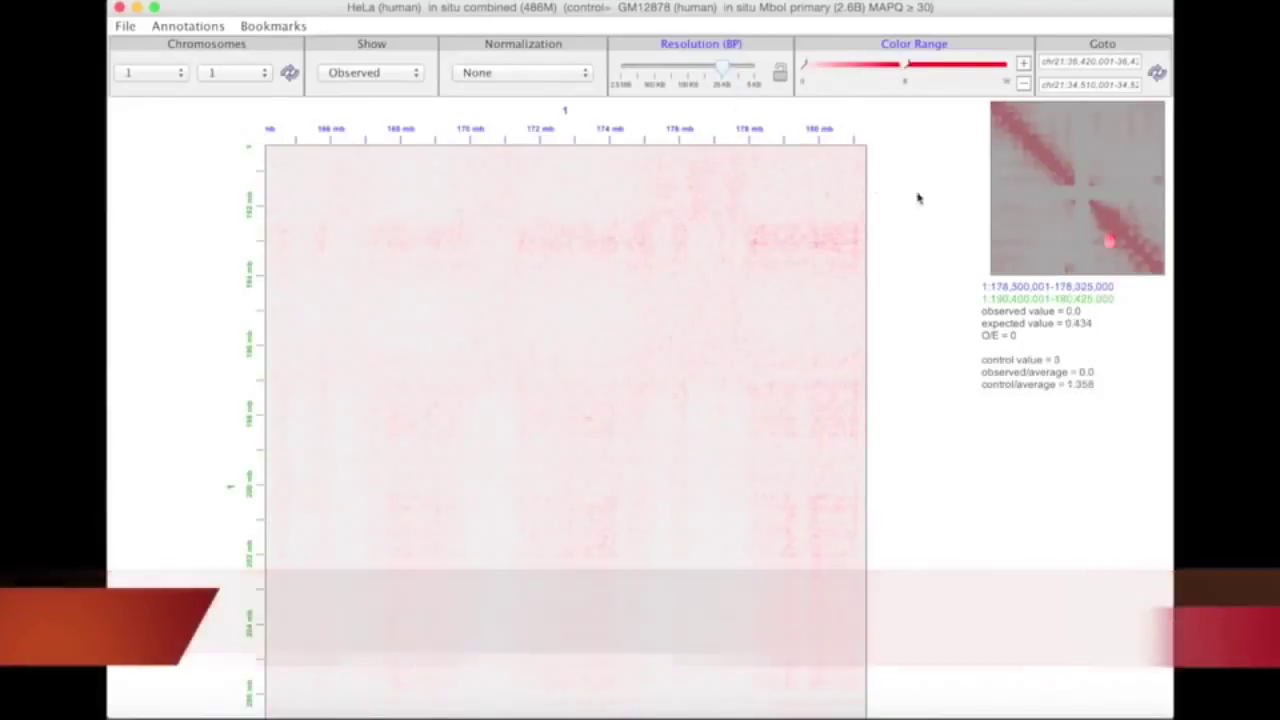
{"action": "left_click_drag", "start_coordinate": [840, 268], "coordinate": [697, 358]}
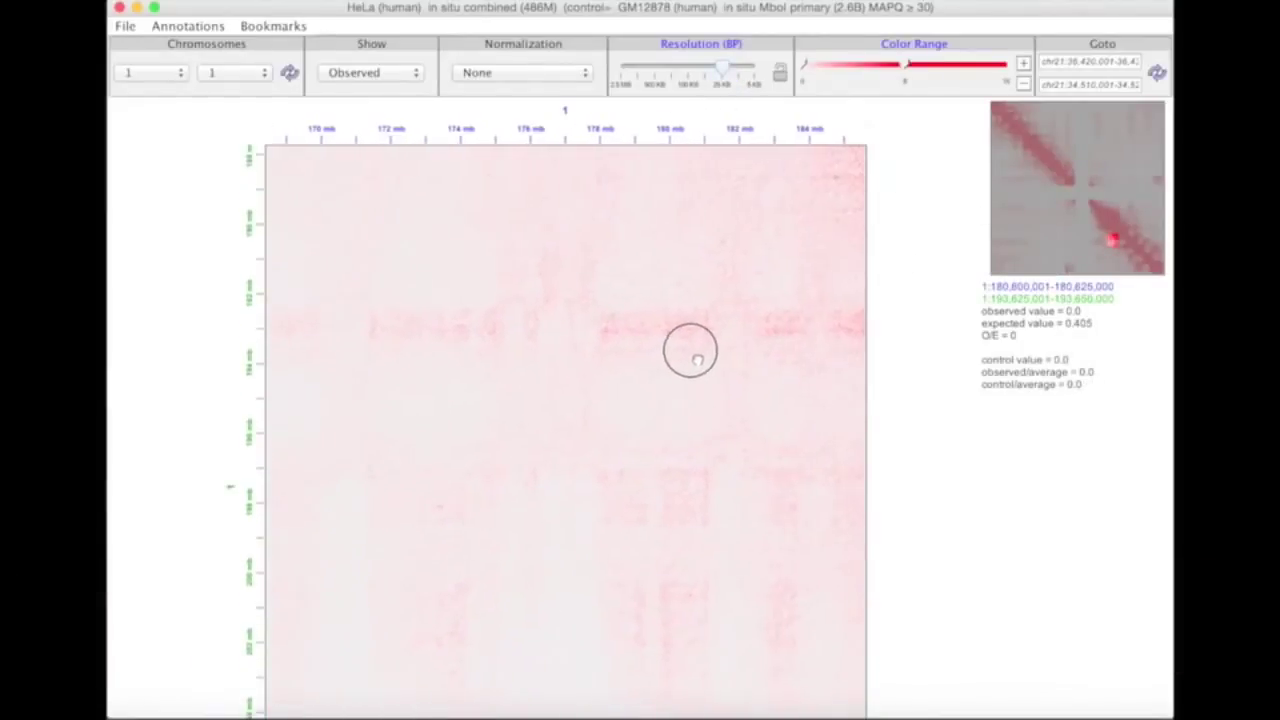
{"action": "left_click_drag", "start_coordinate": [1118, 245], "coordinate": [1058, 172]}
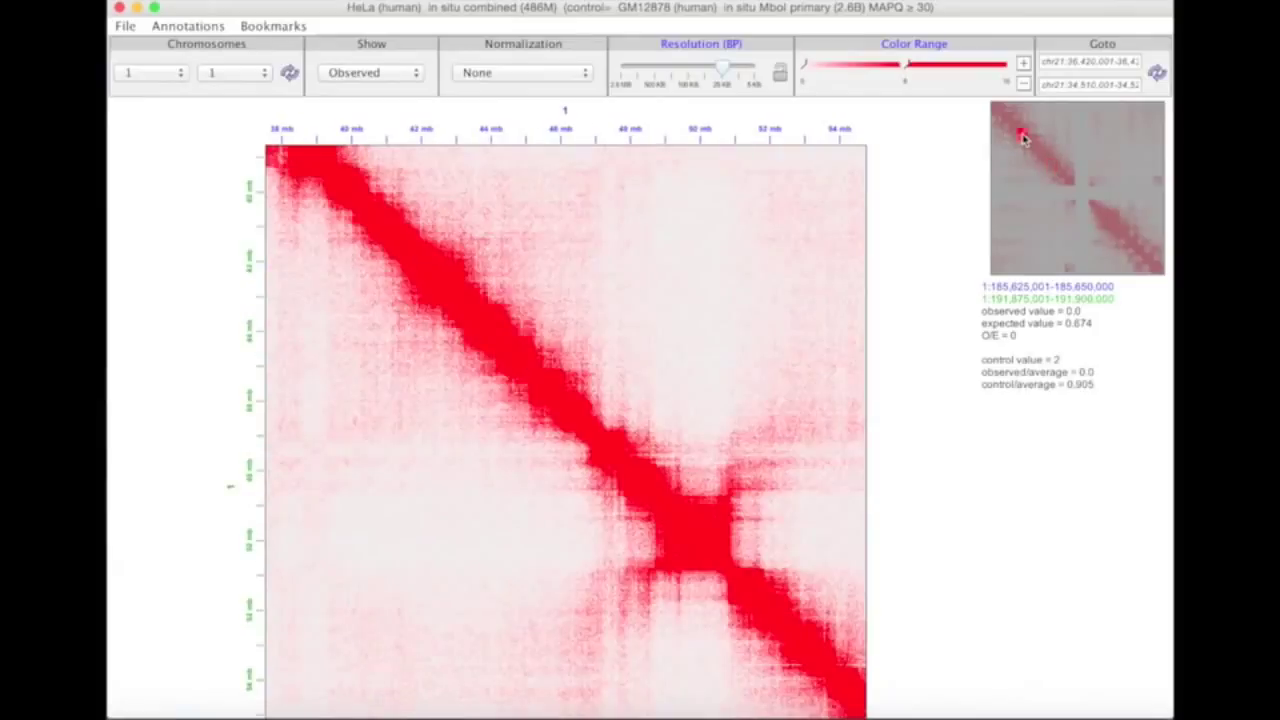
{"action": "left_click_drag", "start_coordinate": [694, 534], "coordinate": [576, 464]}
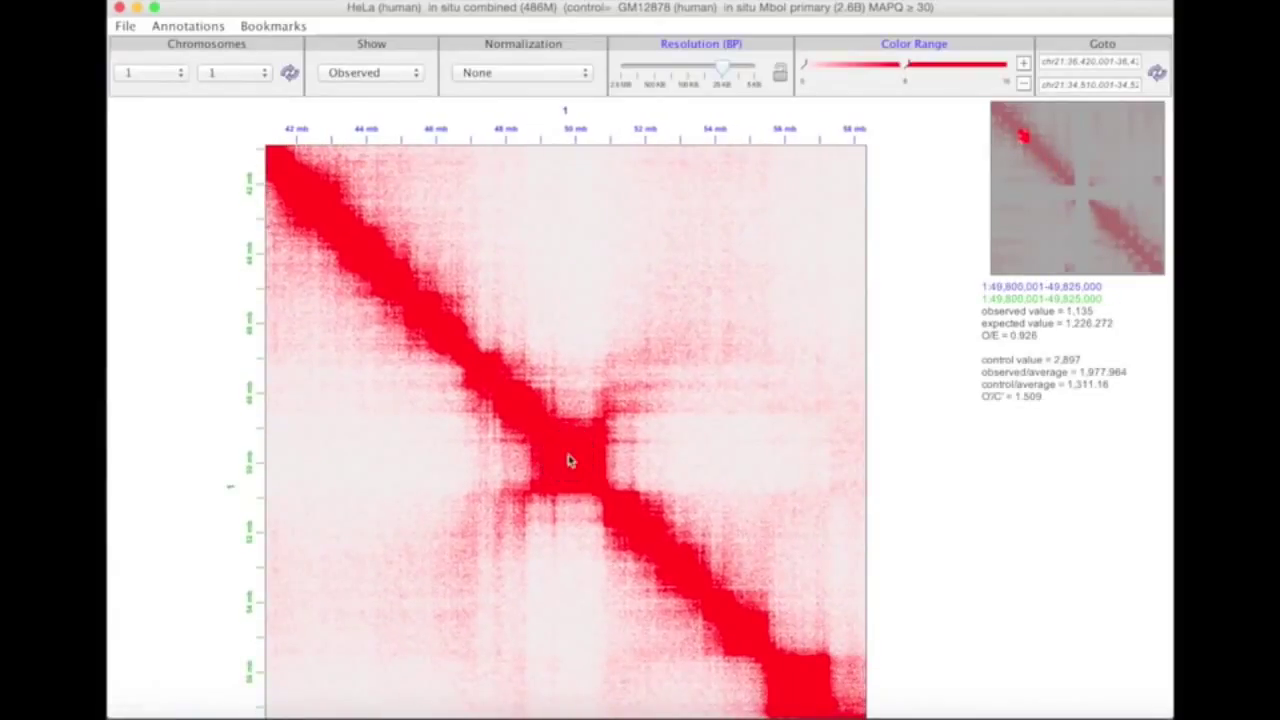
- Select chromosome X for both map axes
{"action": "left_click", "coordinate": [262, 74]}
{"action": "scroll", "coordinate": [250, 180], "scroll_direction": "down", "scroll_amount": 2}
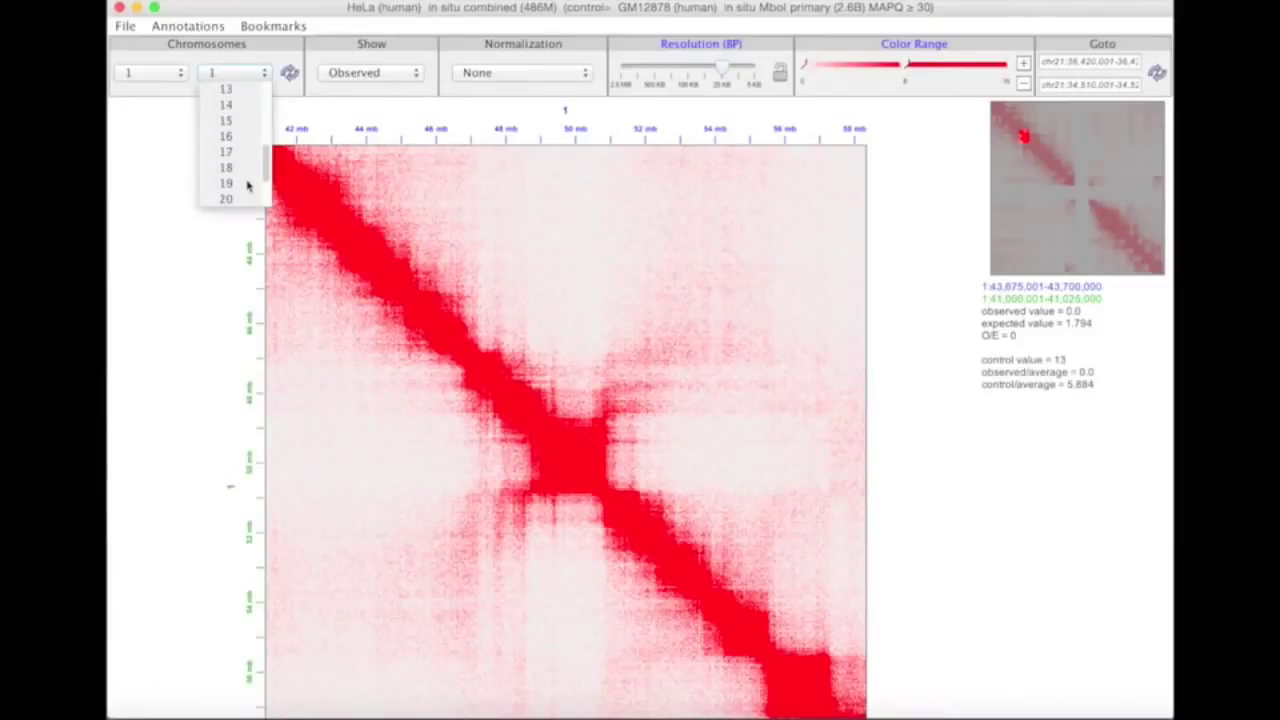
{"action": "left_click", "coordinate": [232, 170]}
{"action": "left_click", "coordinate": [165, 73]}
{"action": "scroll", "coordinate": [148, 172], "scroll_direction": "down", "scroll_amount": 8}
{"action": "left_click", "coordinate": [145, 170]}
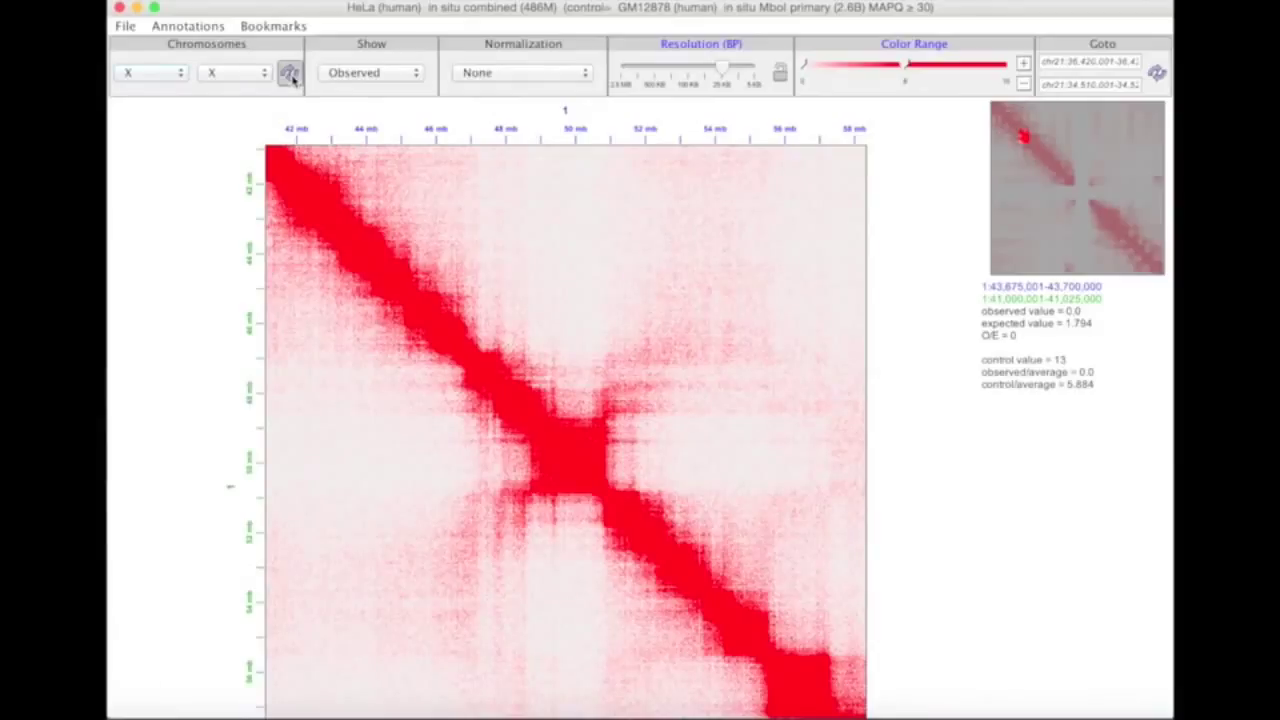